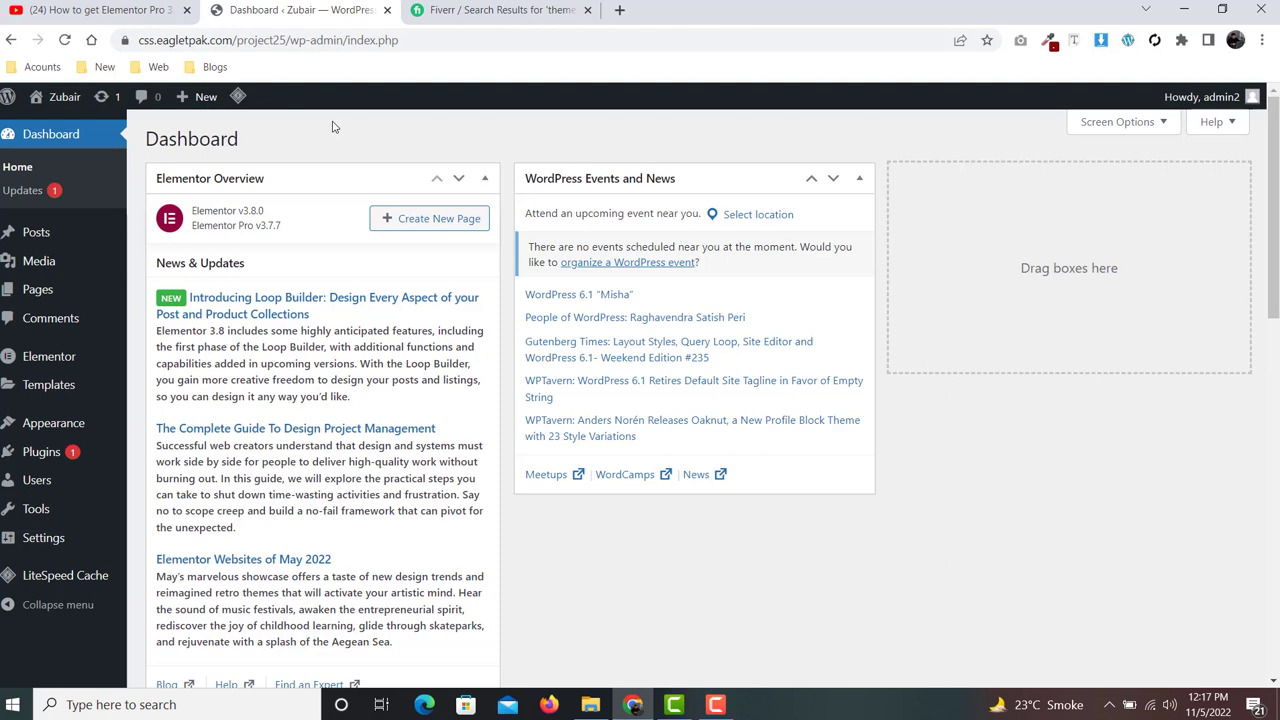
Step: Subscribe to the Faro Tech channel from the Elementor Pro video page and set its notifications to All
click(152, 16)
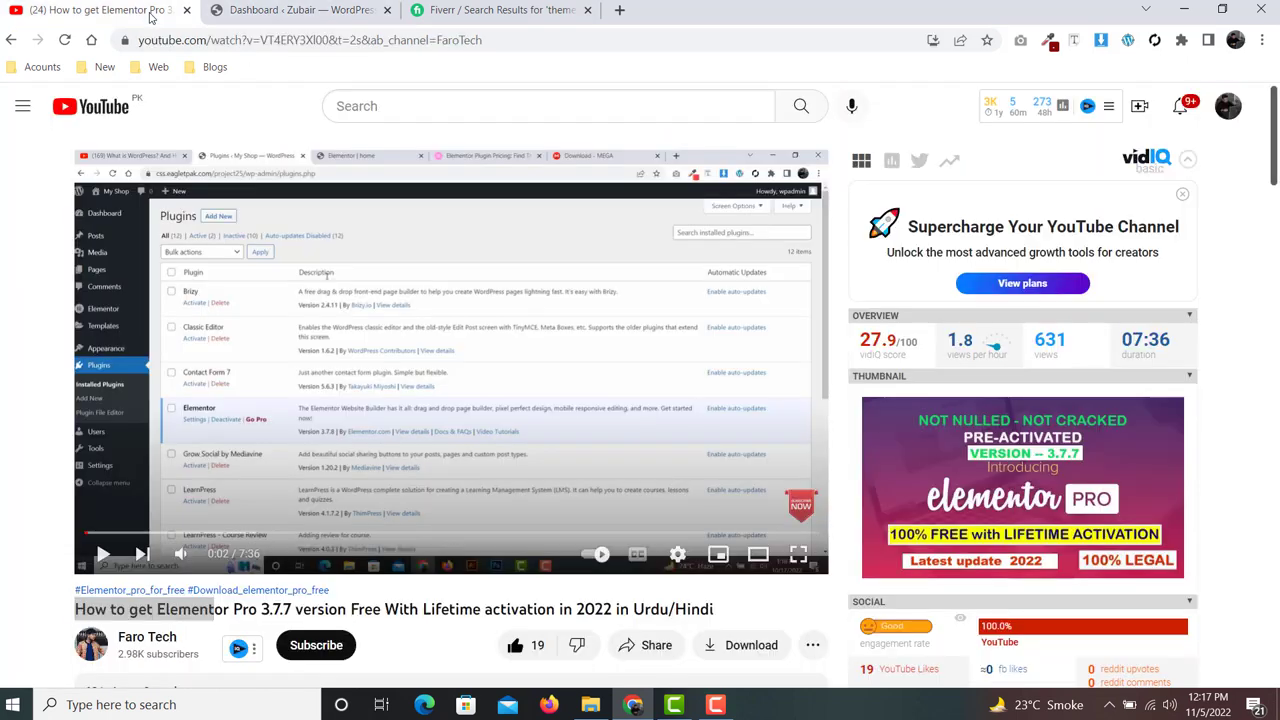
click(316, 648)
click(380, 646)
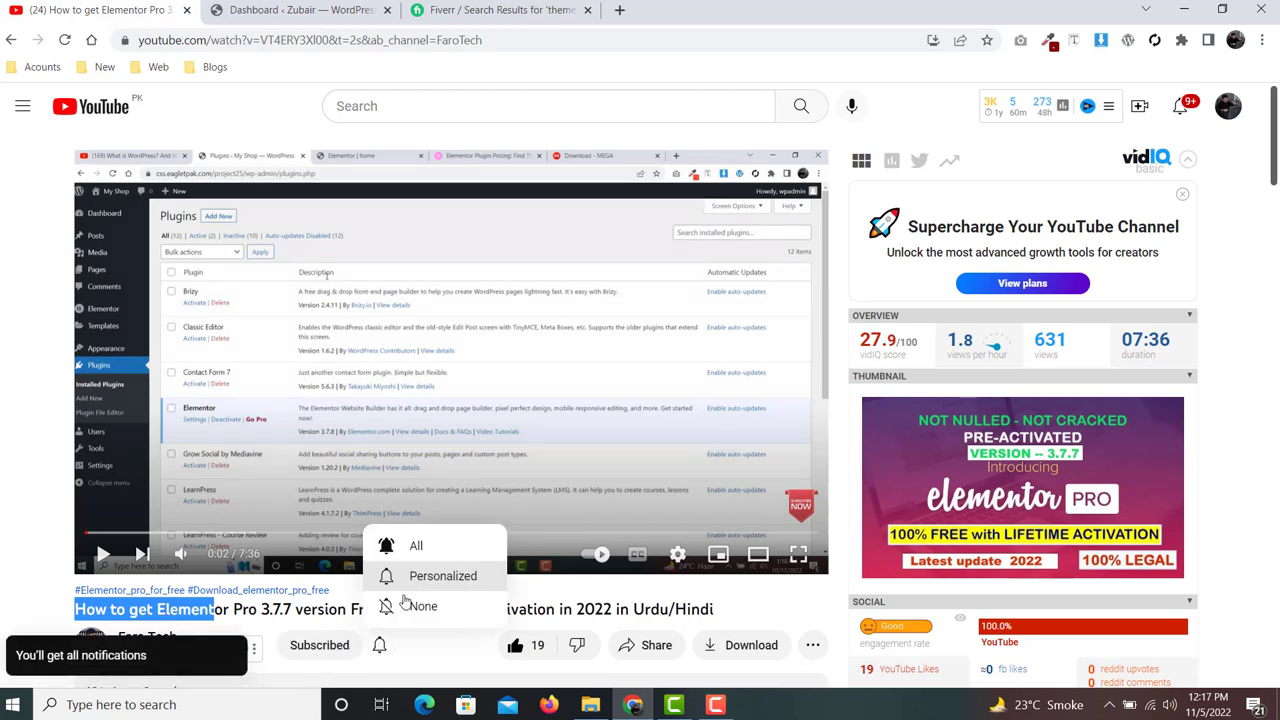
click(396, 550)
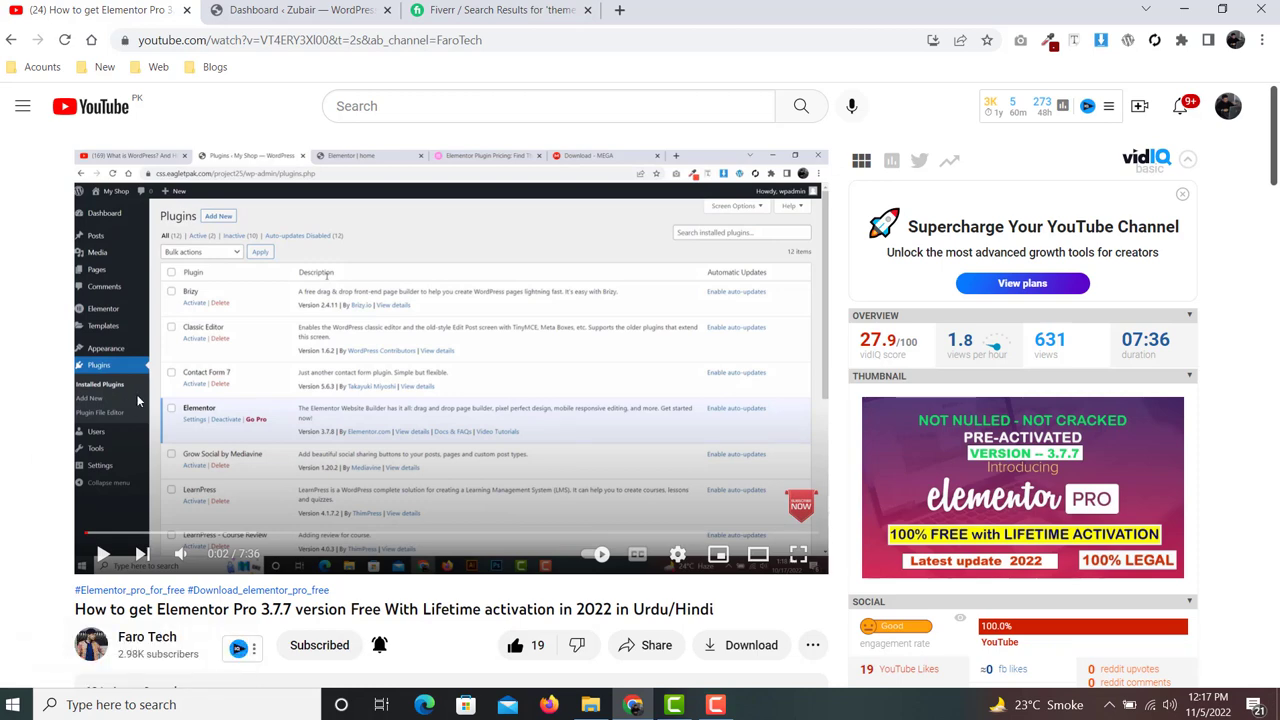
Step: Examine the Fiverr gigs for "themeforest theme installation", comparing the ratings and review counts under "Quick delivery, top quality"
click(438, 18)
click(330, 122)
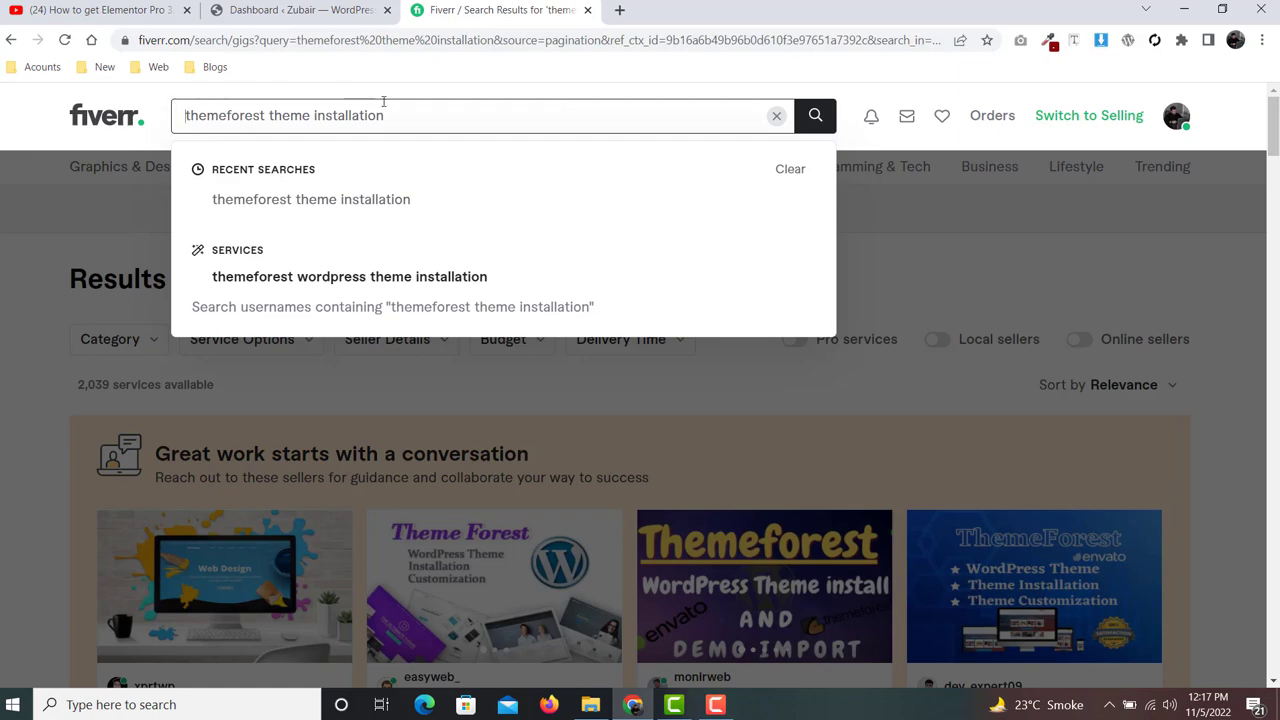
click(33, 122)
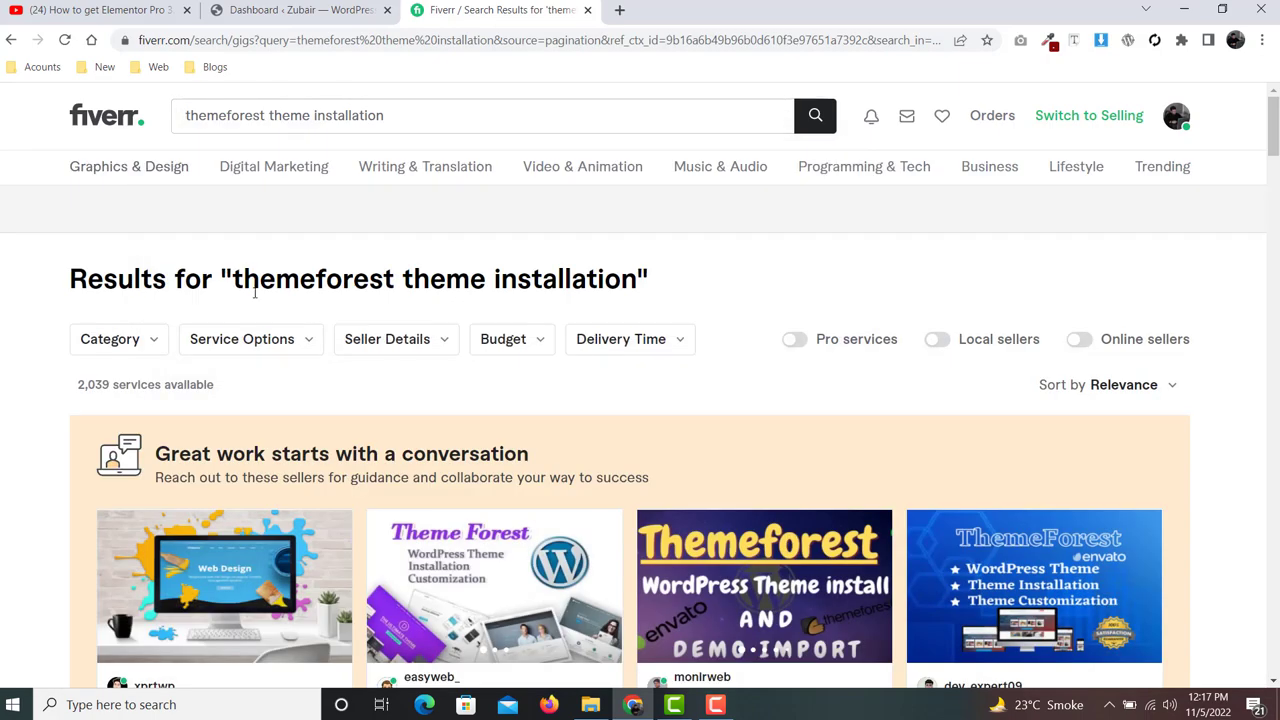
scroll(255, 293, down, 5)
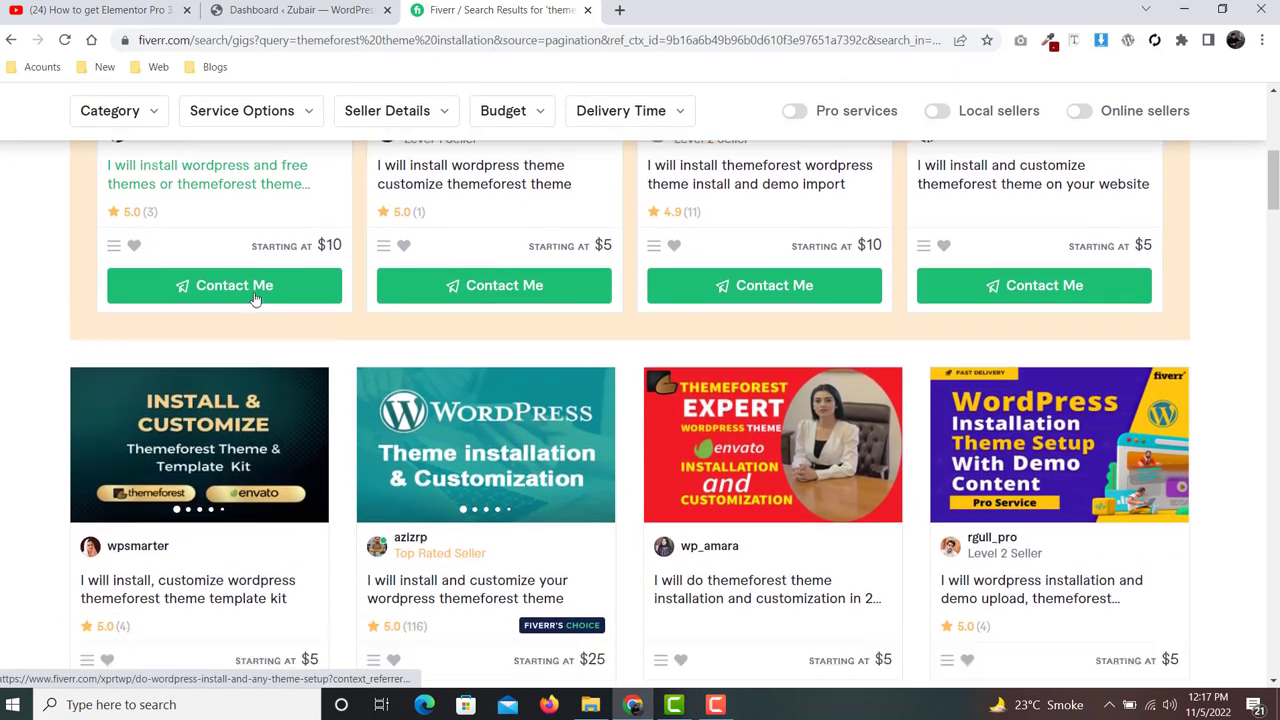
scroll(255, 298, down, 10)
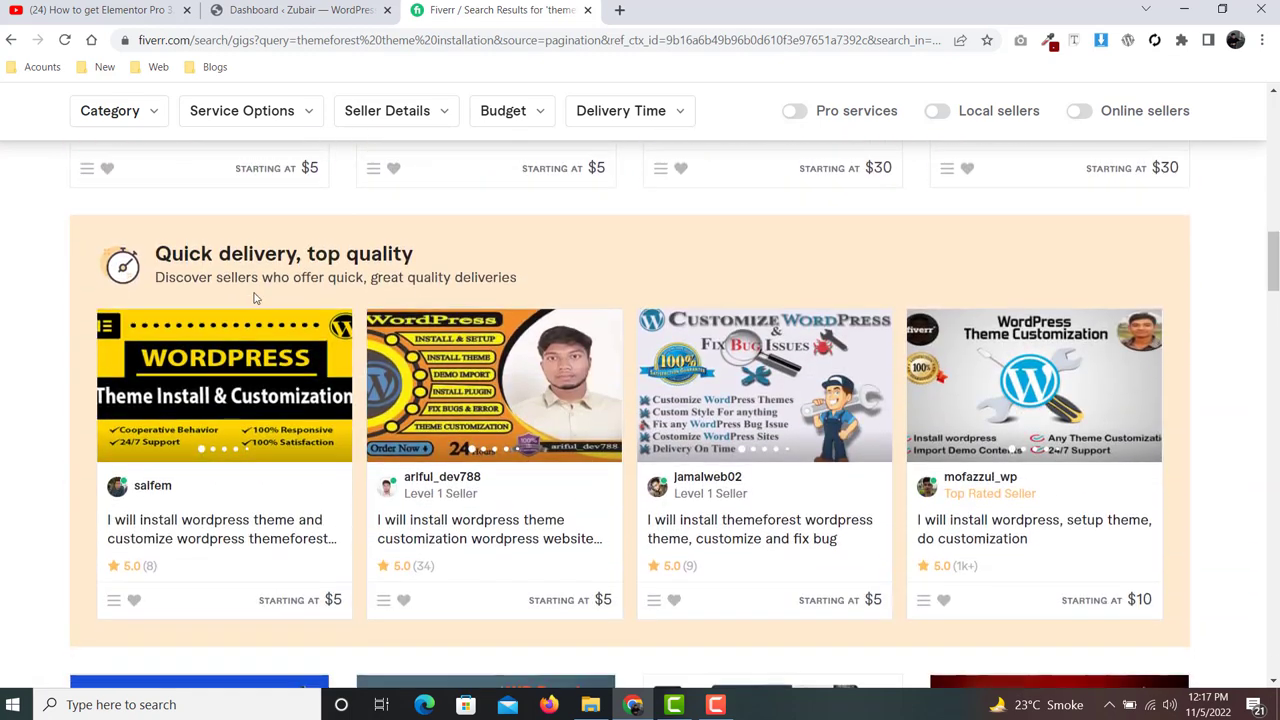
scroll(255, 298, down, 1)
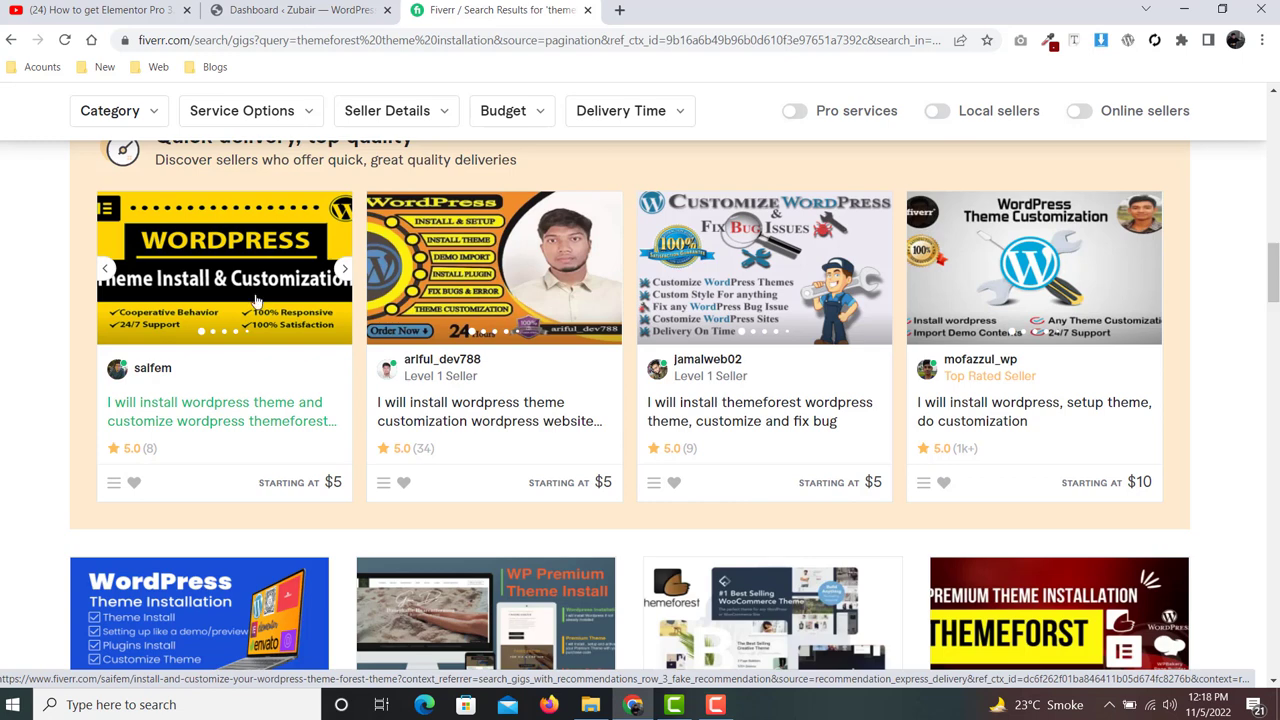
drag(200, 449, 115, 452)
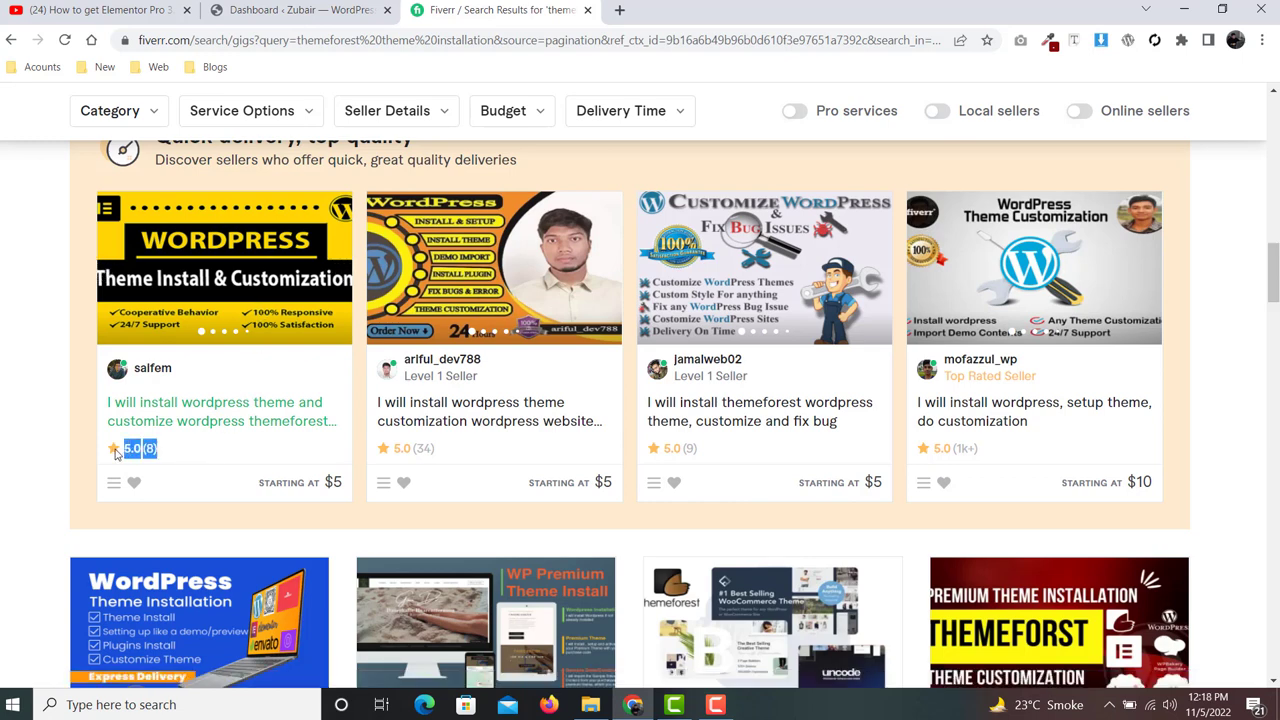
drag(437, 449, 425, 449)
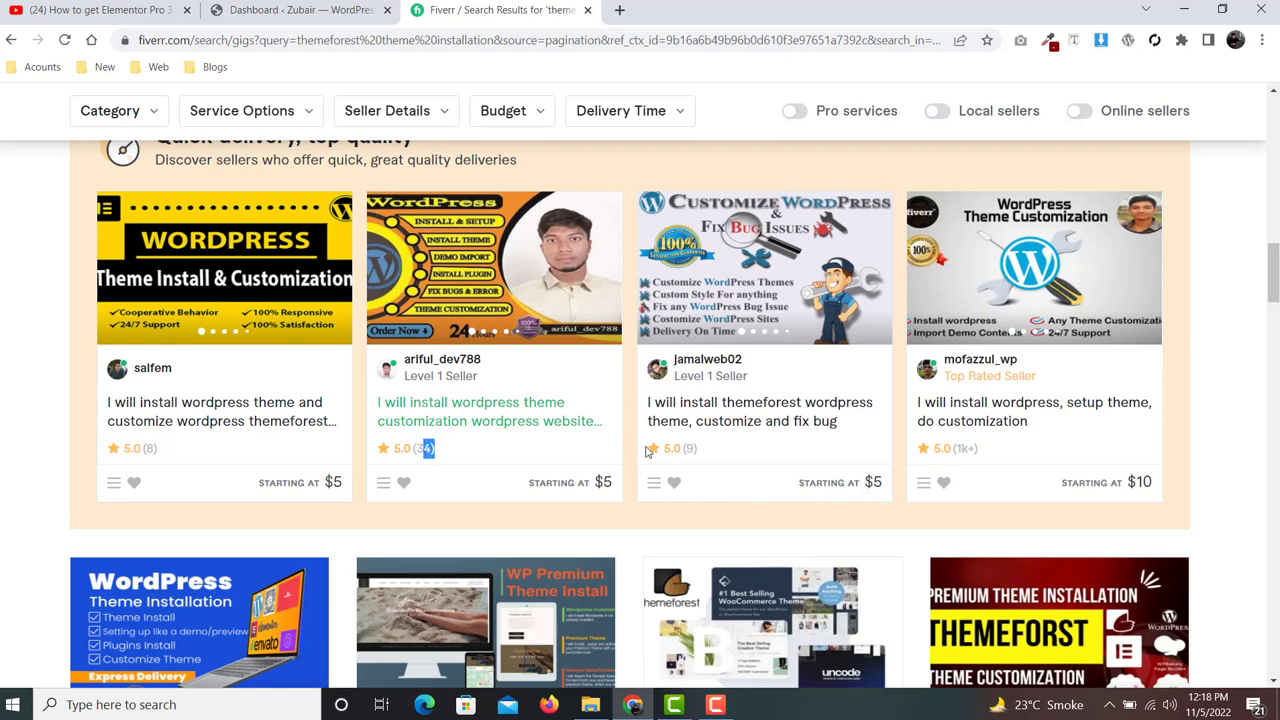
drag(699, 449, 682, 449)
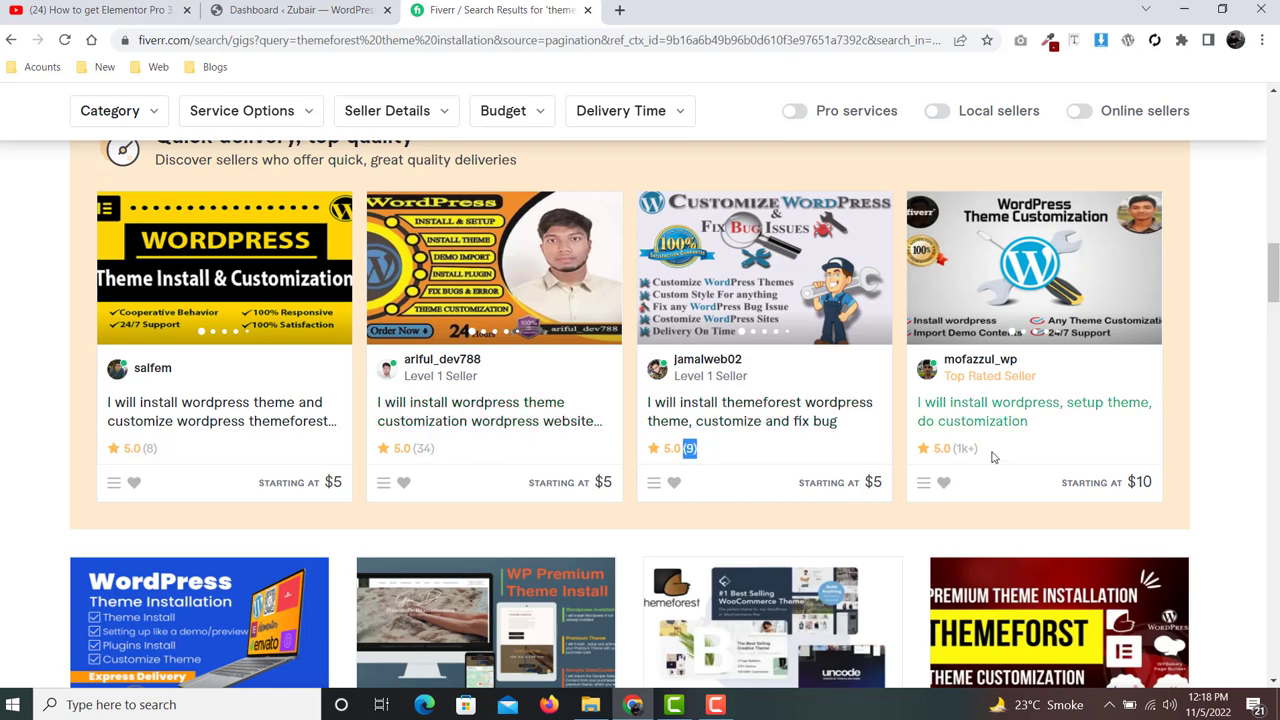
drag(993, 457, 905, 465)
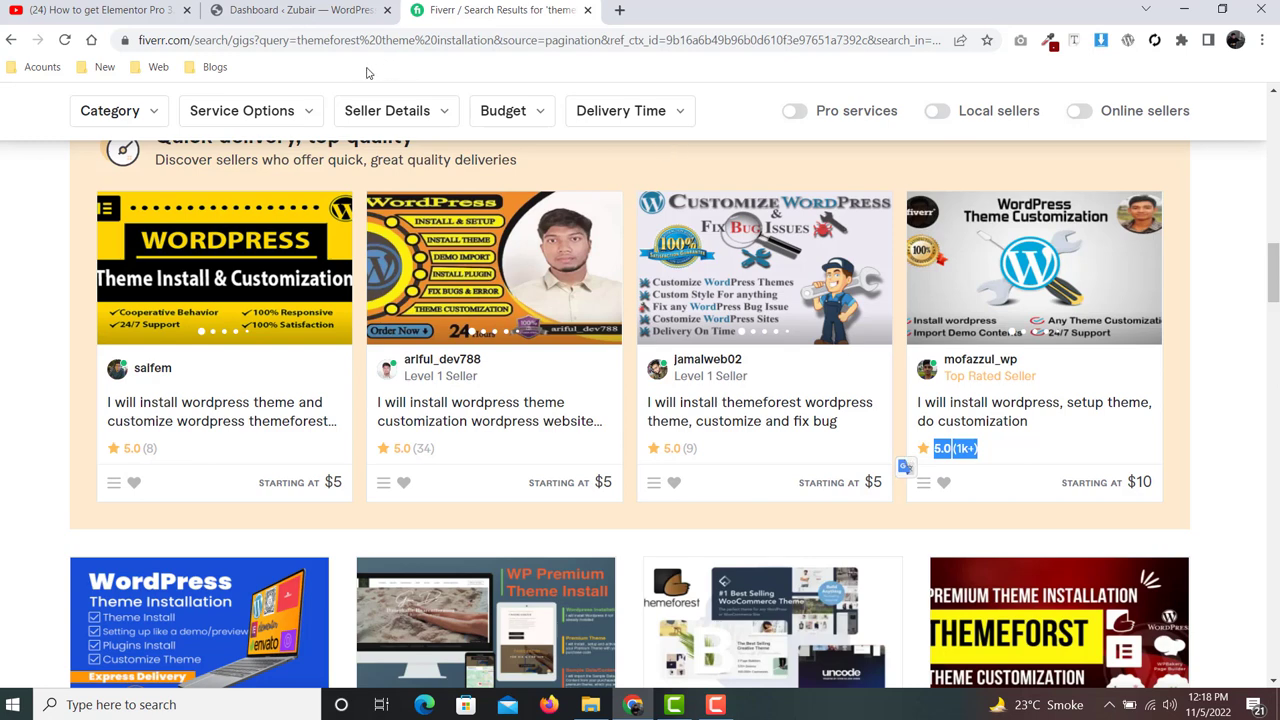
Step: Switch to File Explorer and extract the themeforest EduBee archive directly into the theme folder
click(316, 14)
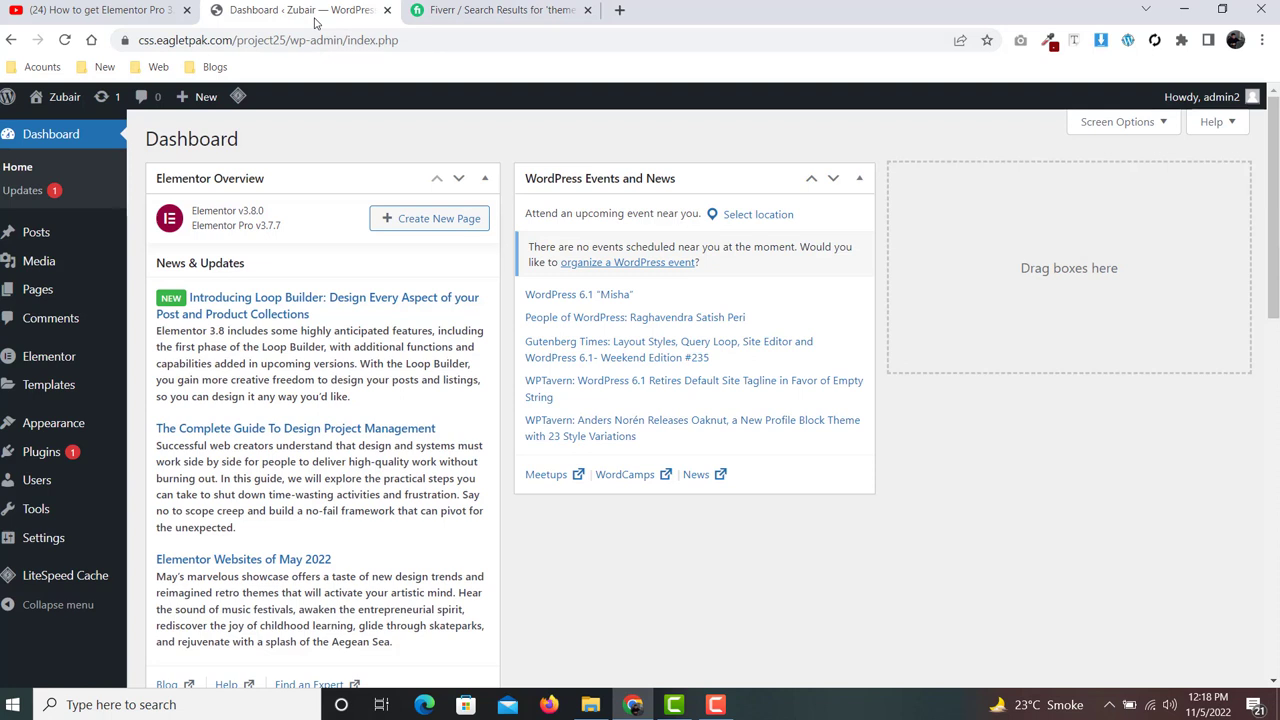
click(590, 704)
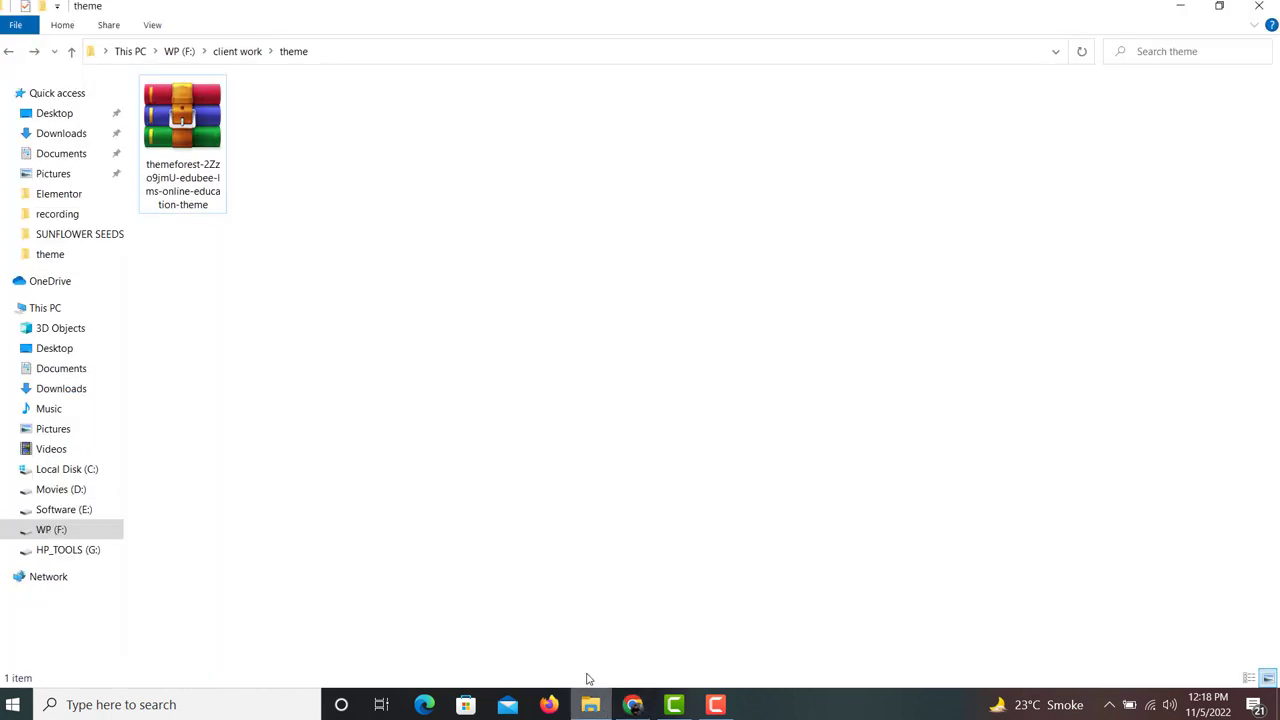
right_click(212, 196)
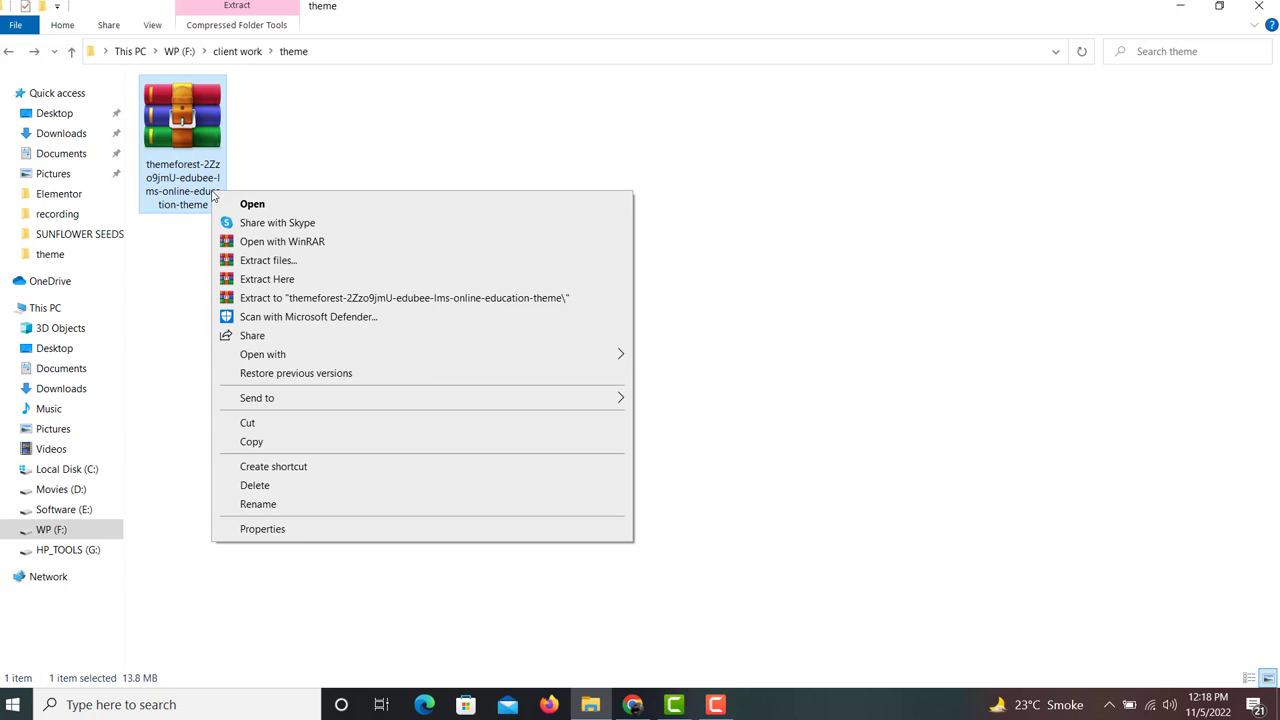
click(267, 281)
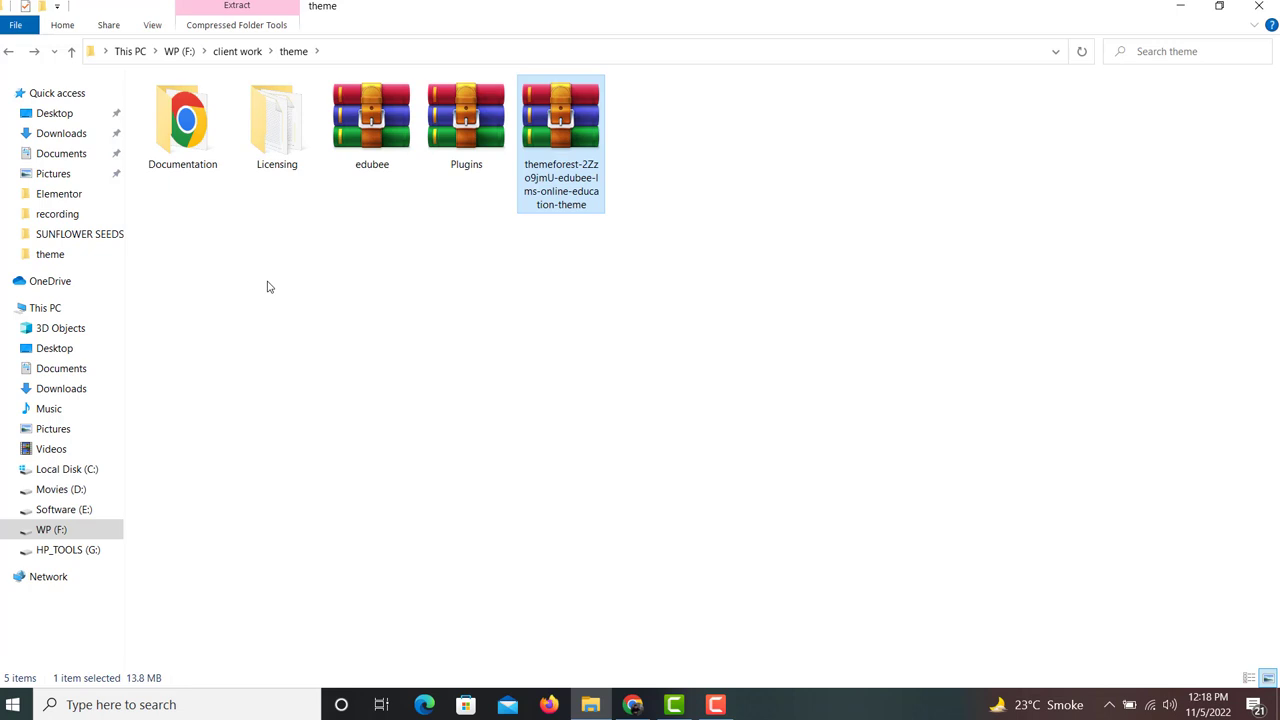
drag(478, 222, 184, 168)
click(188, 231)
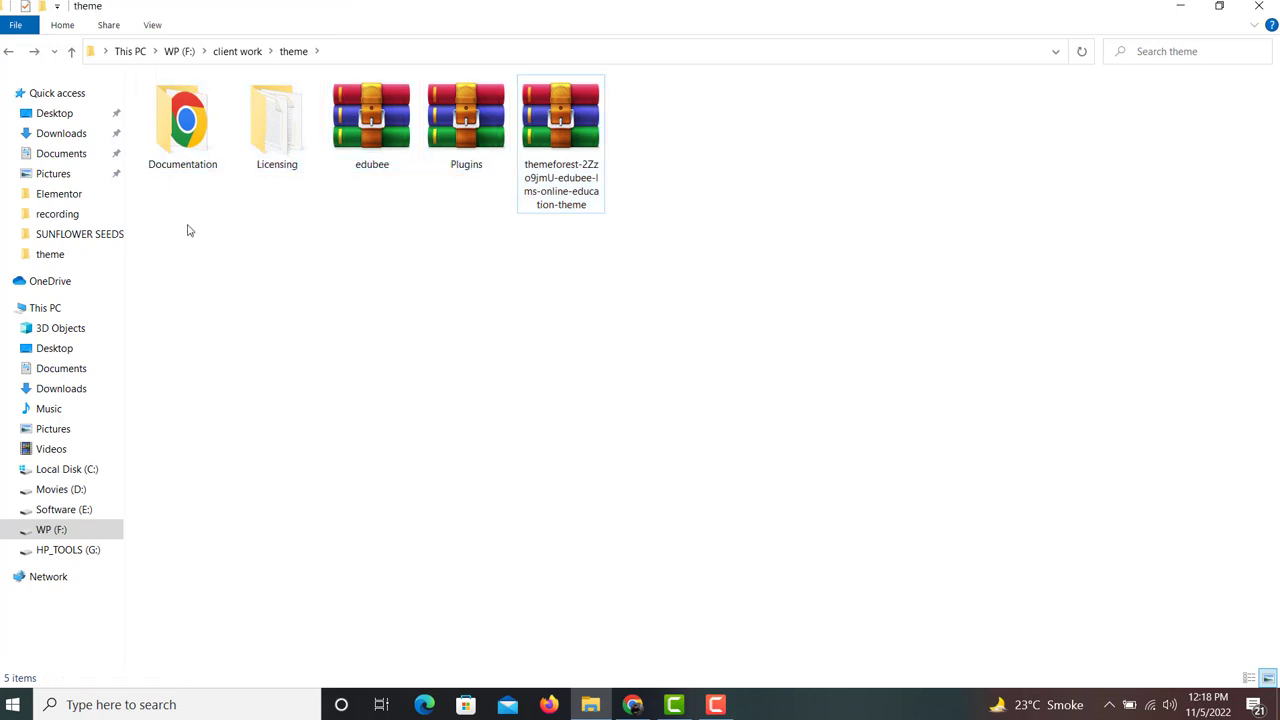
Step: Open the EduBee theme documentation from the extracted Documentation folder and find the "Theme Installation And Demo Import" section
double_click(183, 162)
double_click(193, 114)
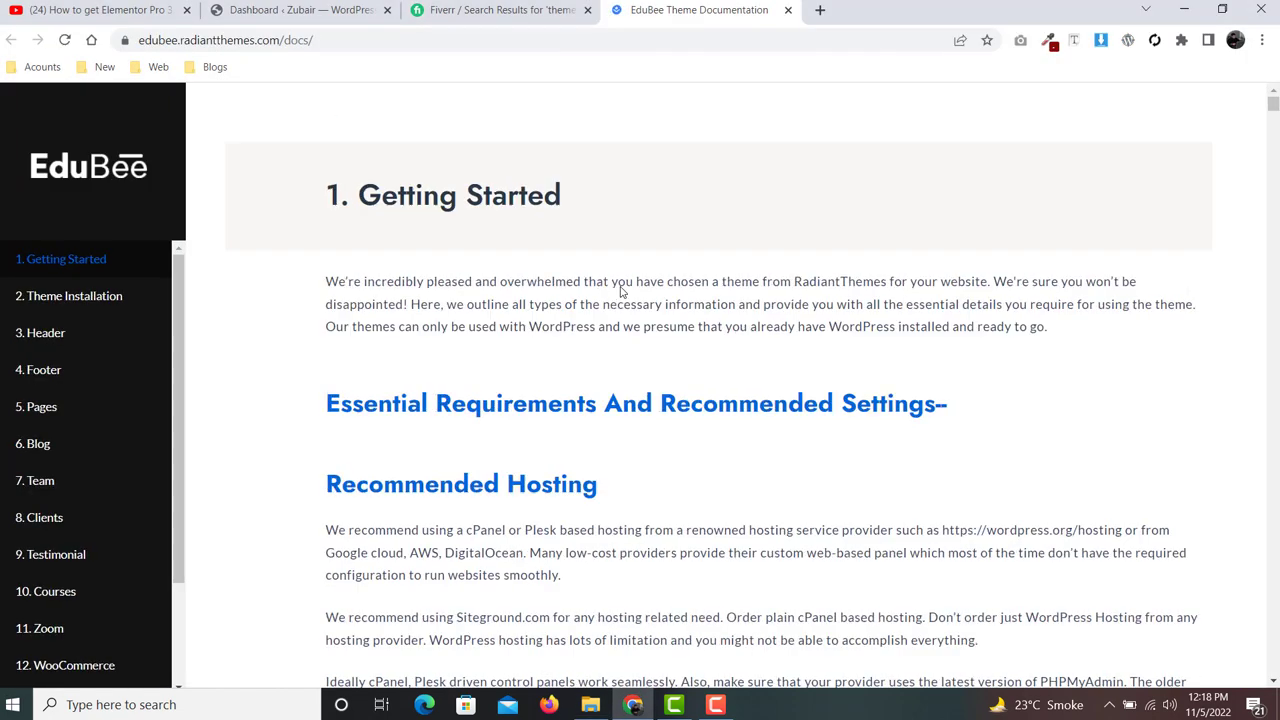
scroll(620, 290, down, 3)
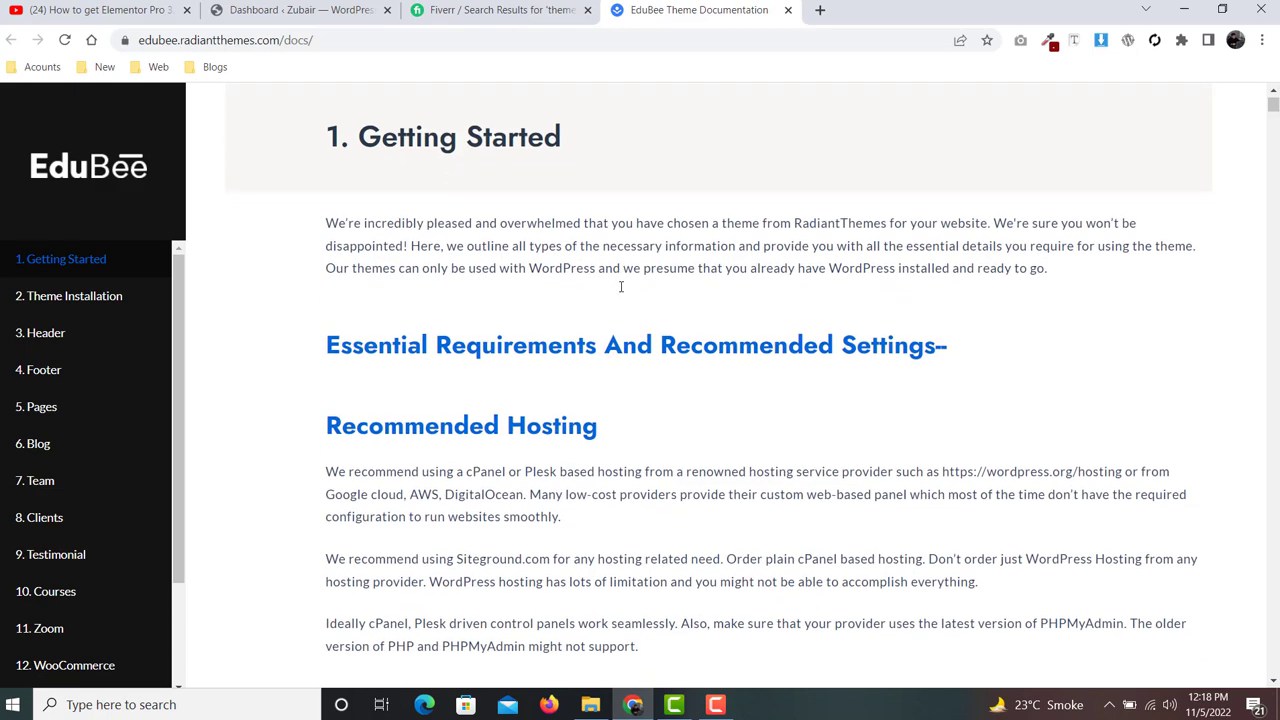
scroll(620, 287, down, 9)
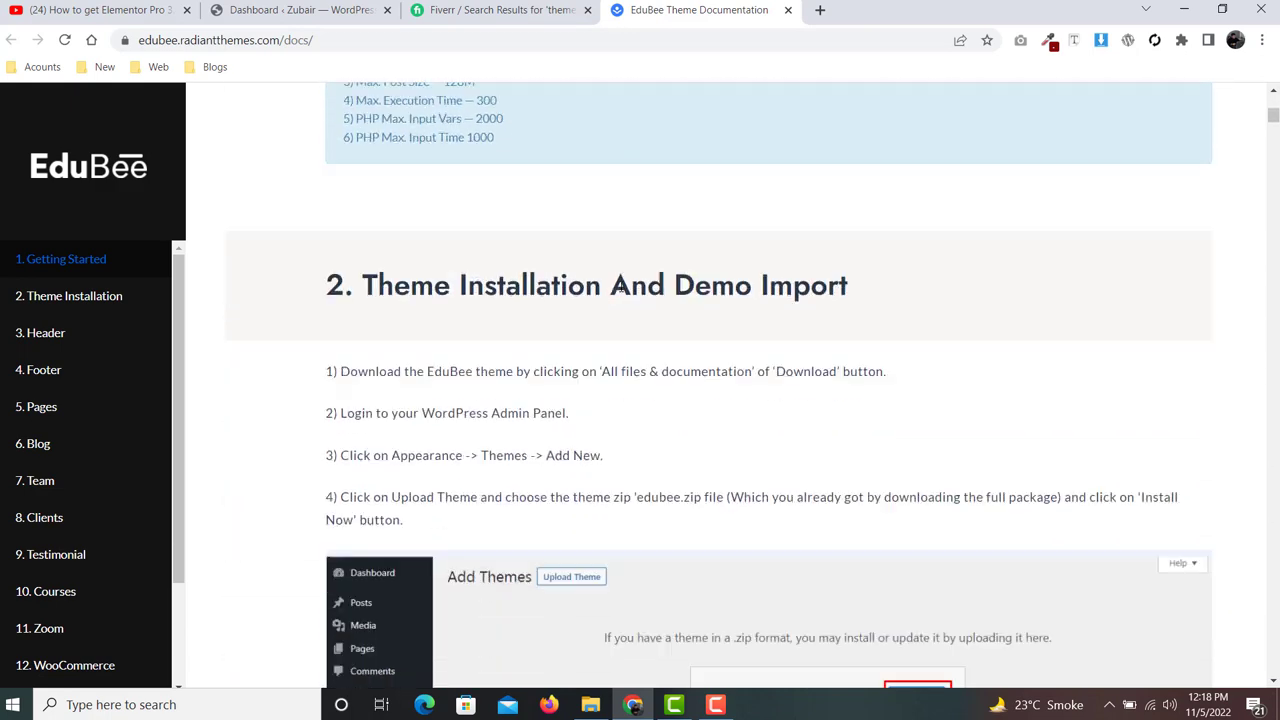
scroll(620, 287, up, 1)
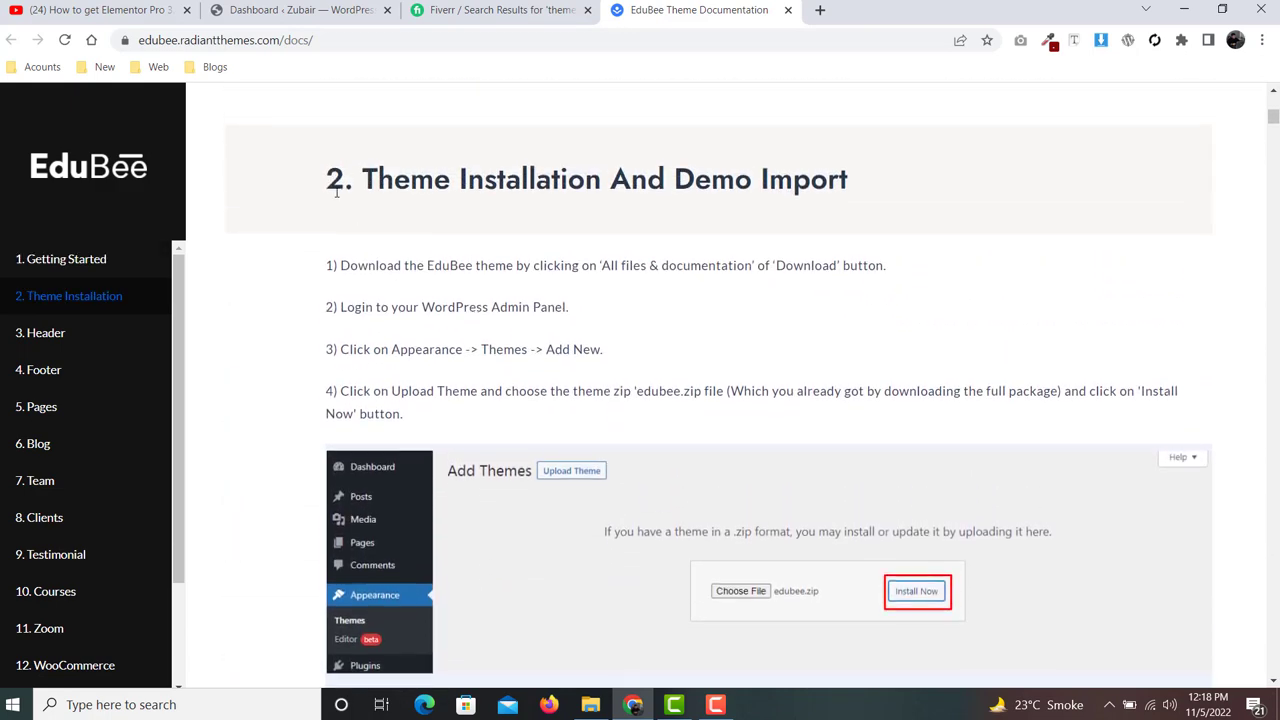
drag(341, 190, 924, 149)
click(924, 149)
Step: Examine the documented instructions for uploading and activating the EduBee theme and installing its required plugins
scroll(783, 280, down, 2)
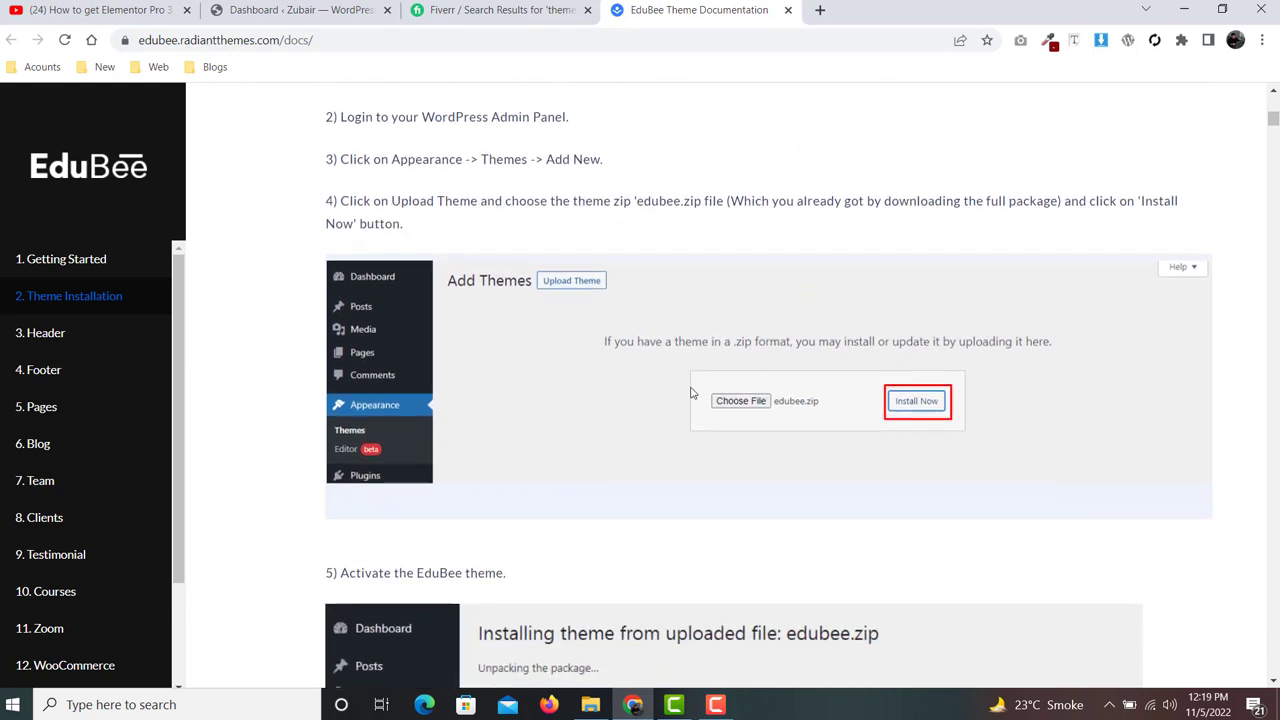
scroll(597, 449, down, 2)
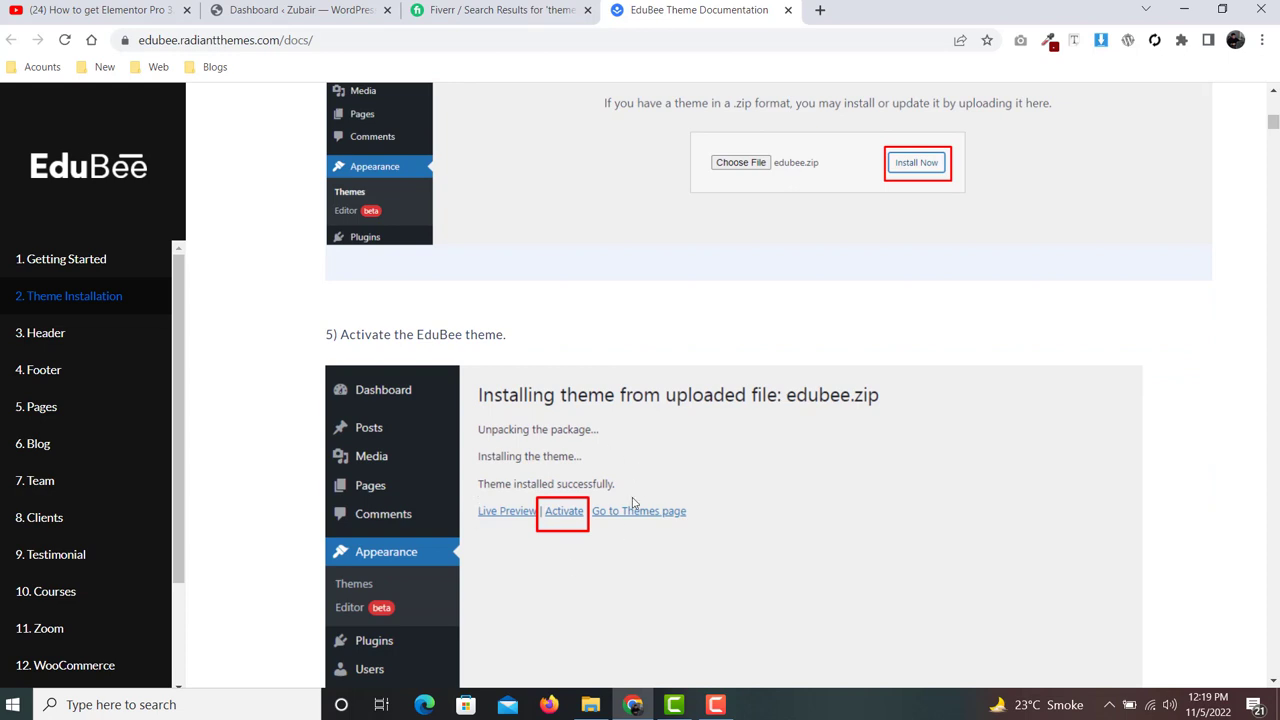
scroll(477, 516, down, 4)
scroll(477, 516, down, 2)
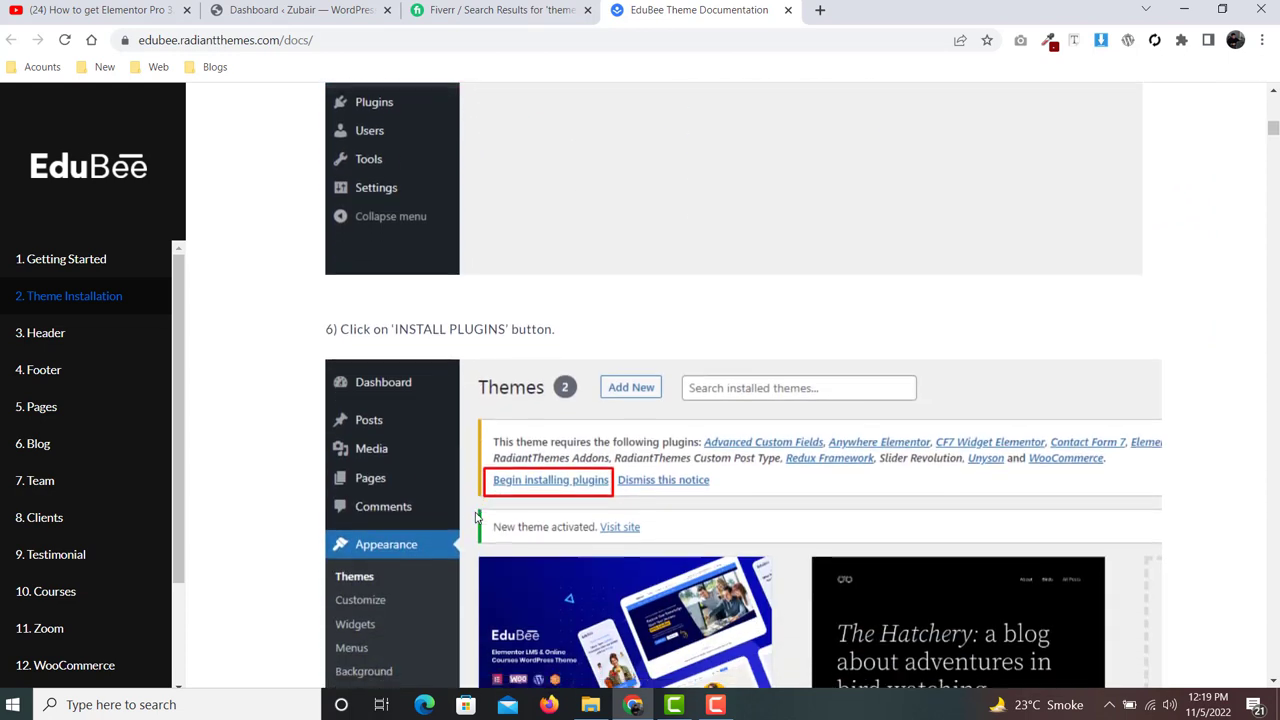
scroll(477, 516, down, 4)
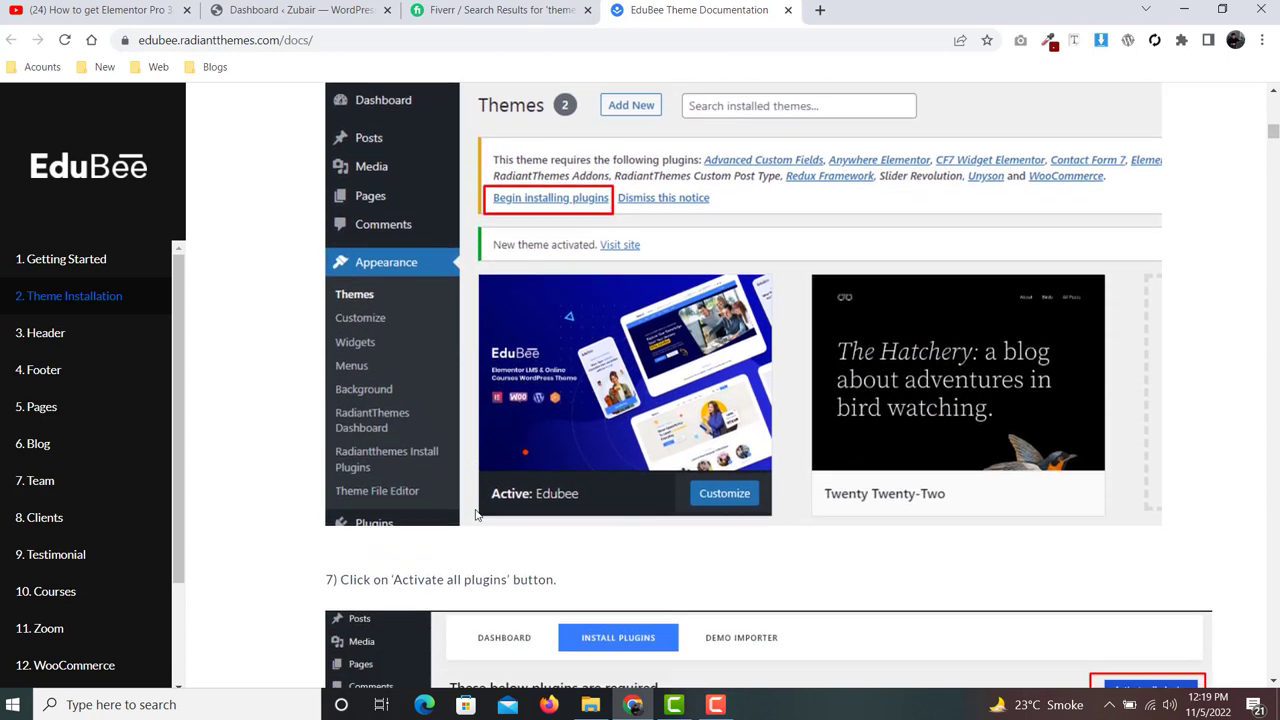
scroll(477, 516, down, 3)
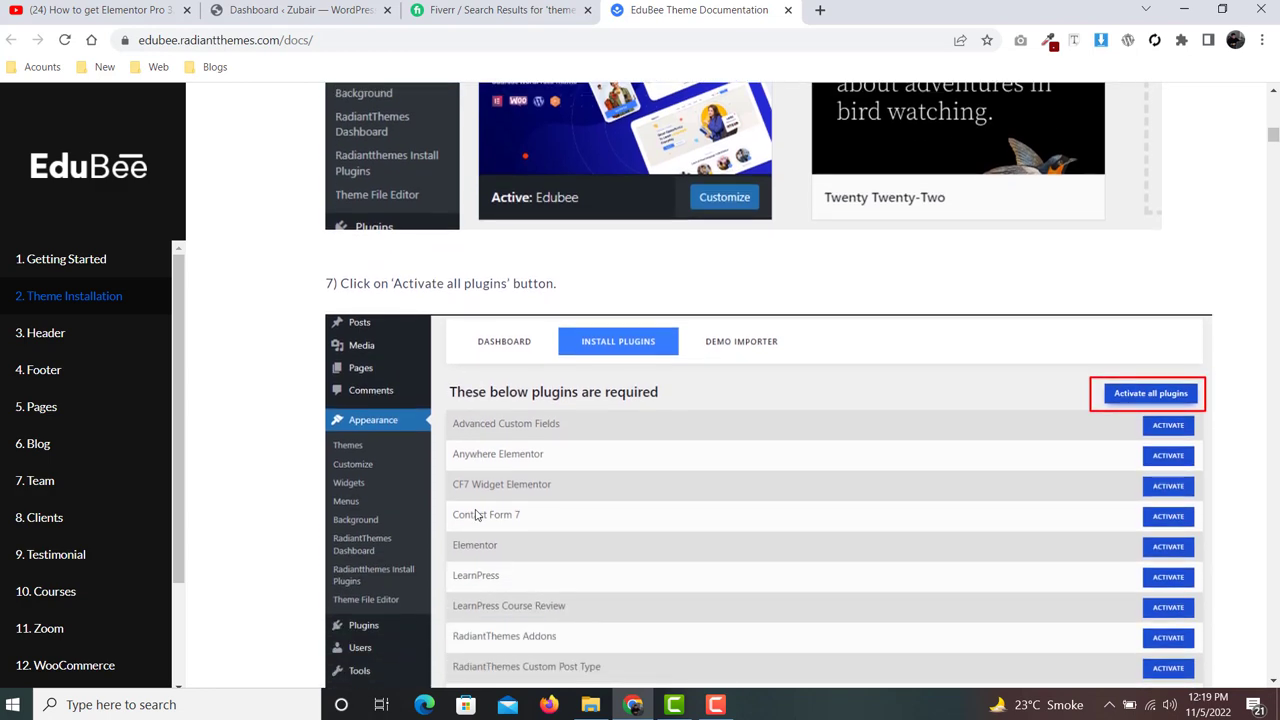
scroll(477, 516, up, 2)
scroll(477, 516, up, 10)
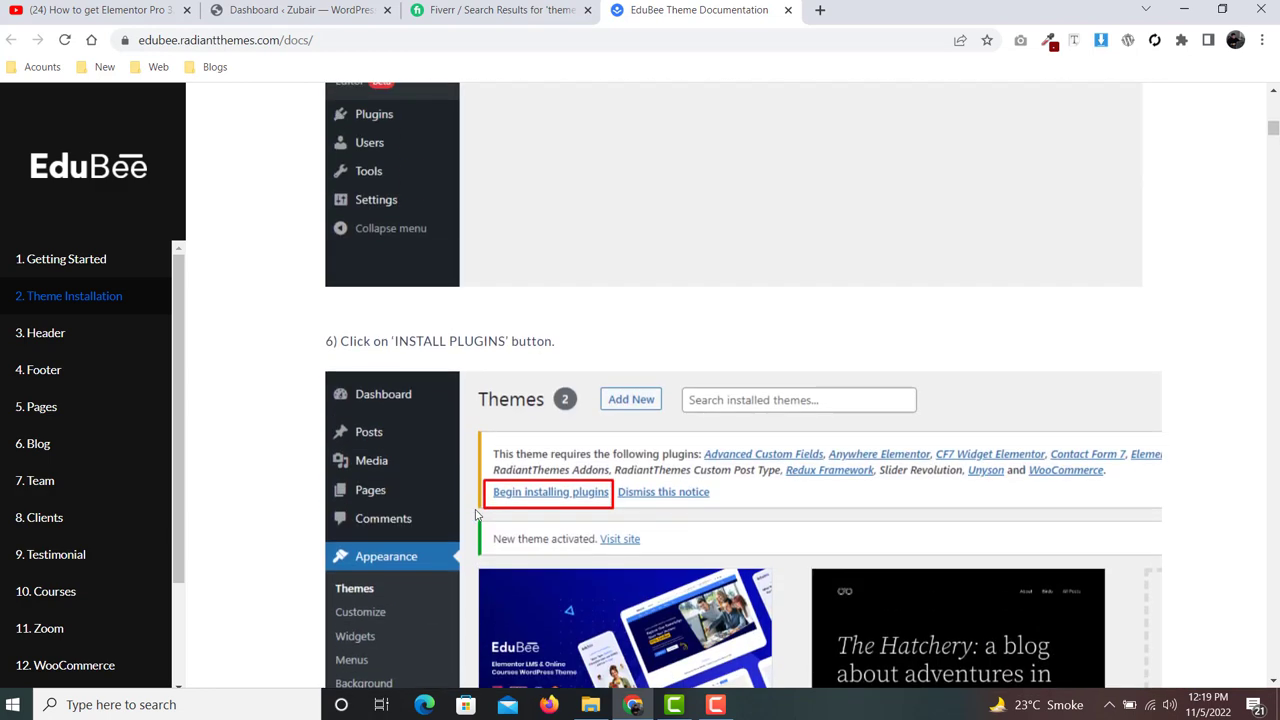
scroll(477, 516, up, 2)
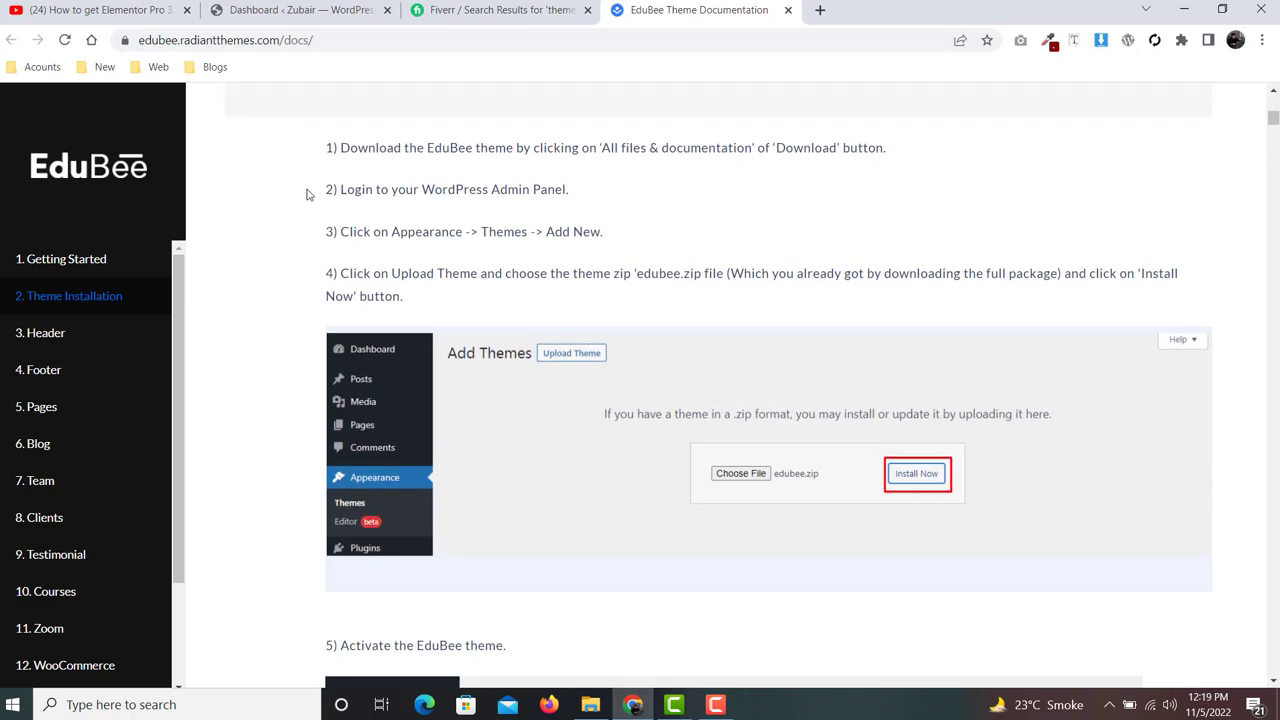
Step: Open the WordPress site's installed themes page and place the EduBee documentation tab right beside the WordPress tab
click(305, 17)
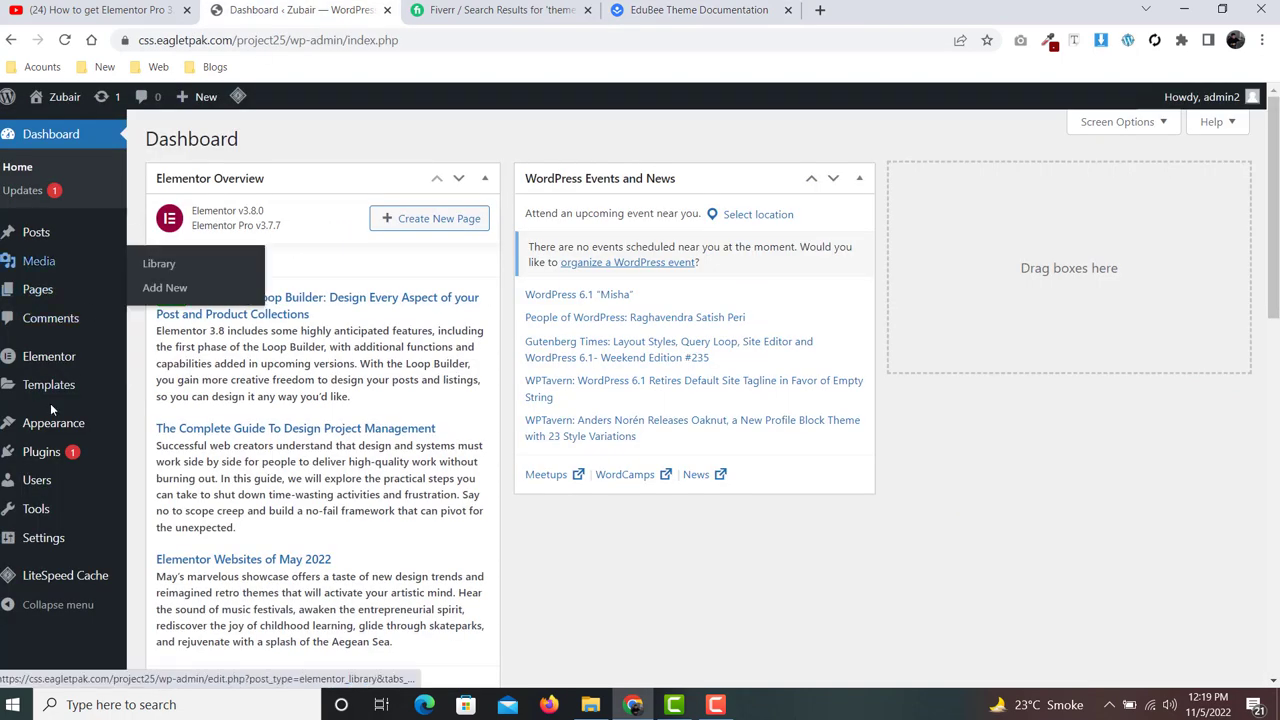
mouse_move(47, 428)
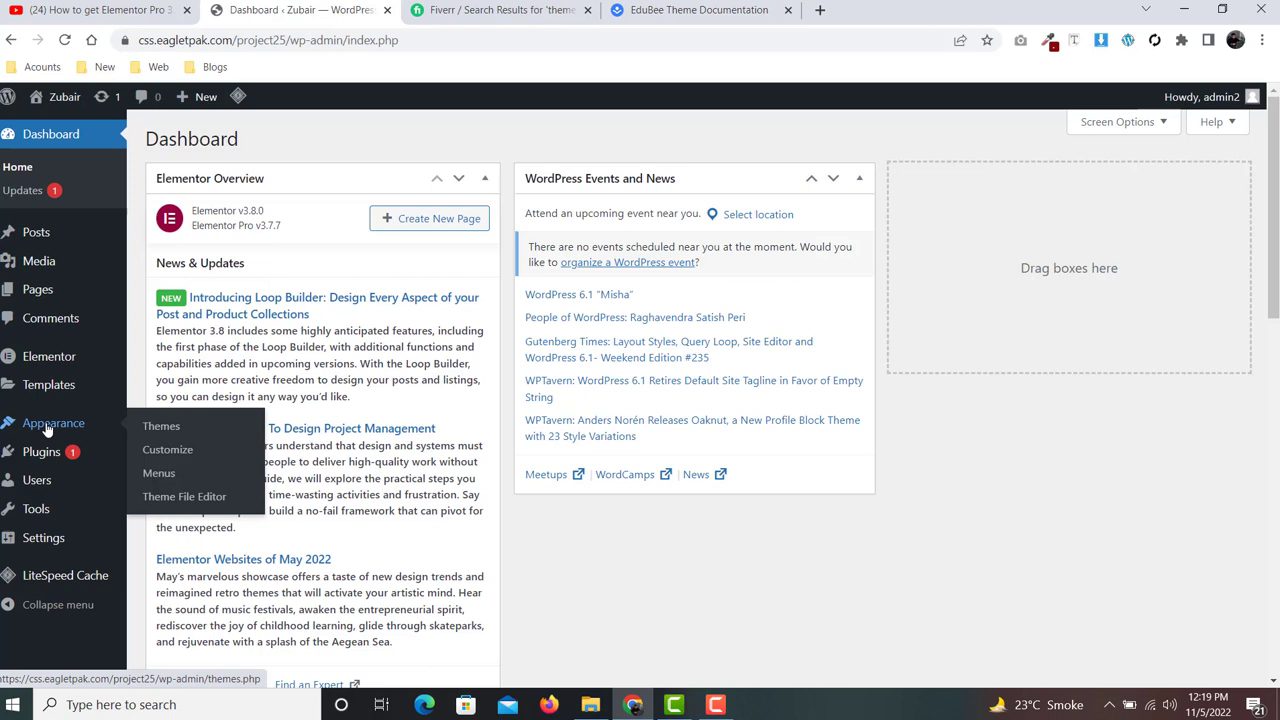
click(165, 428)
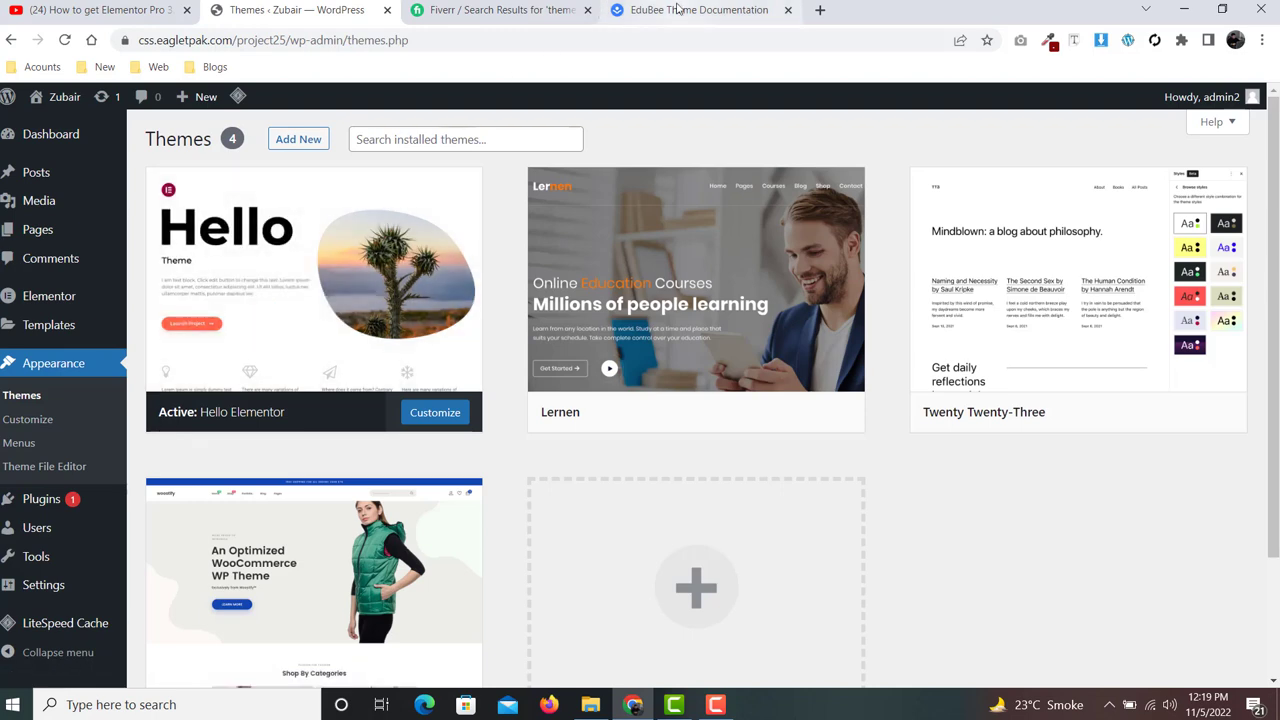
drag(677, 9, 509, 12)
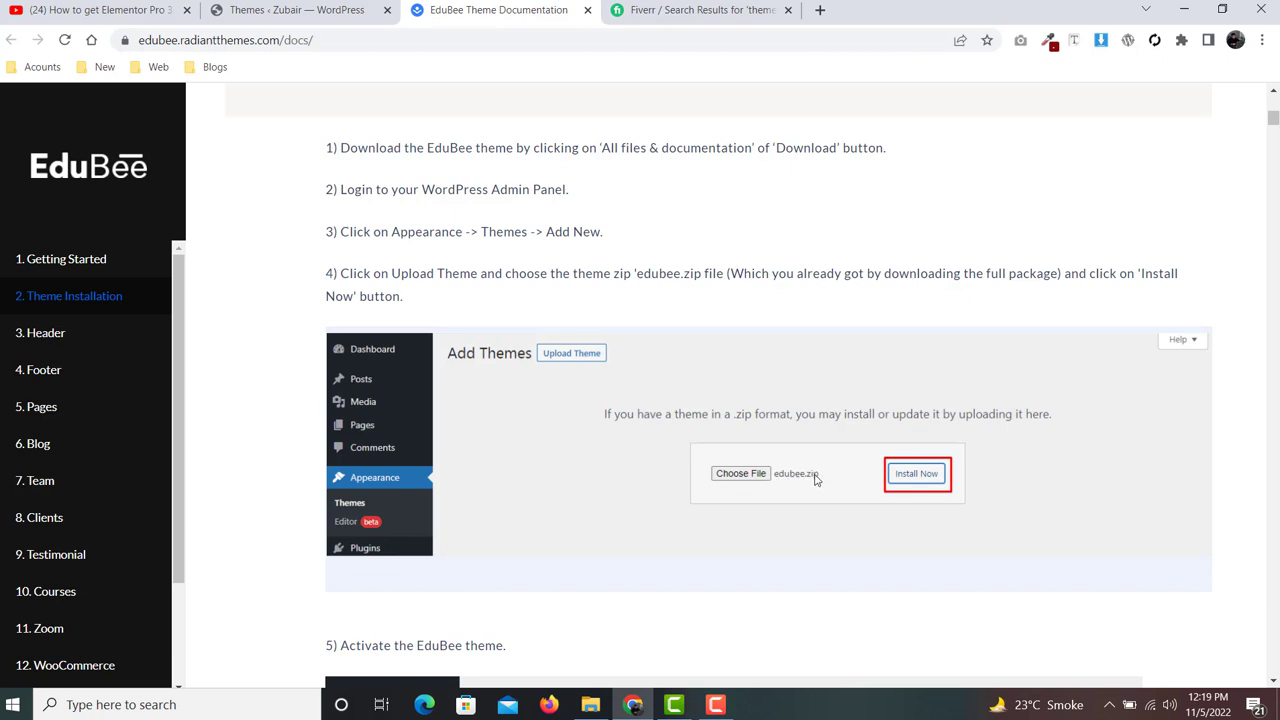
Step: Return to the WordPress themes page and open the upload form for adding a theme in .zip format
click(262, 12)
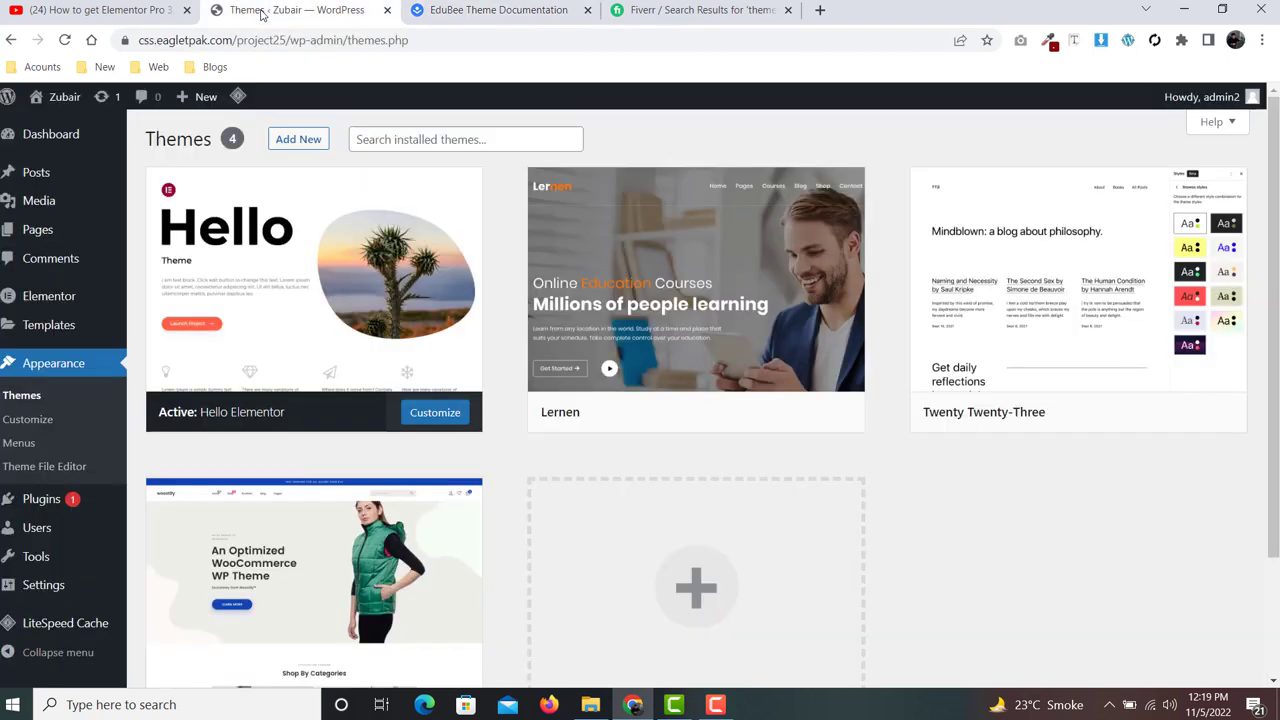
click(296, 145)
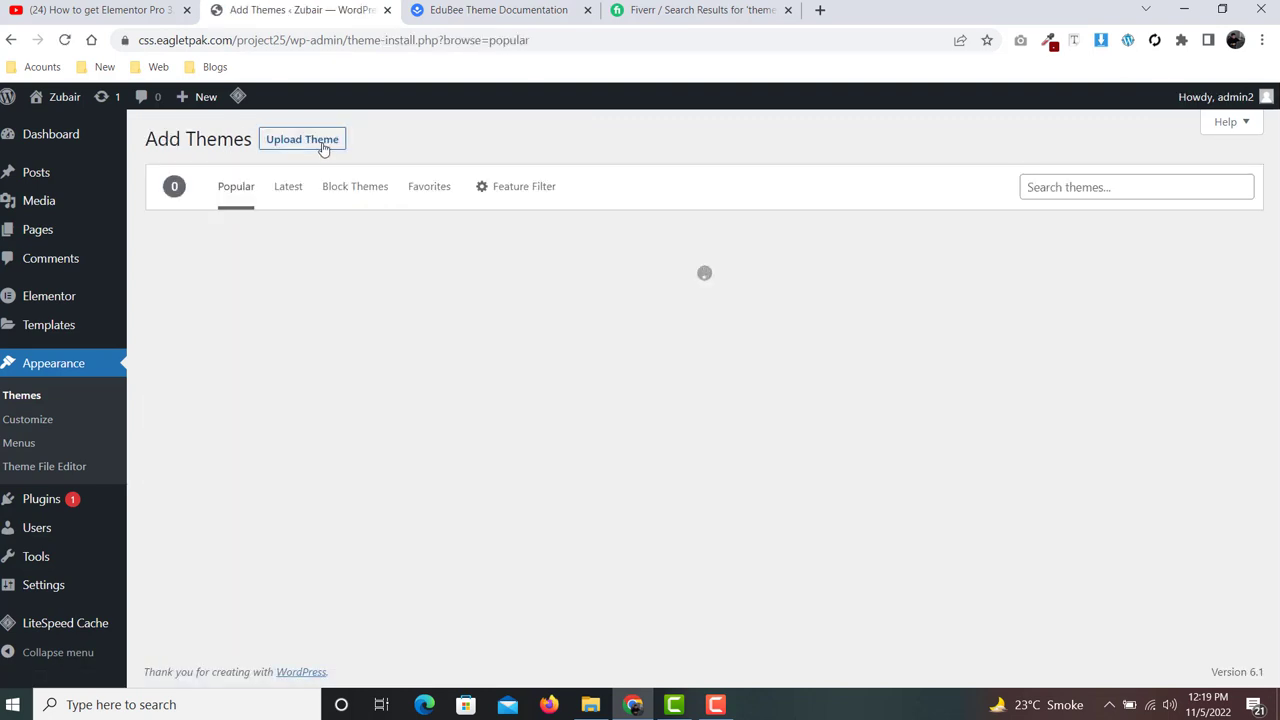
click(323, 145)
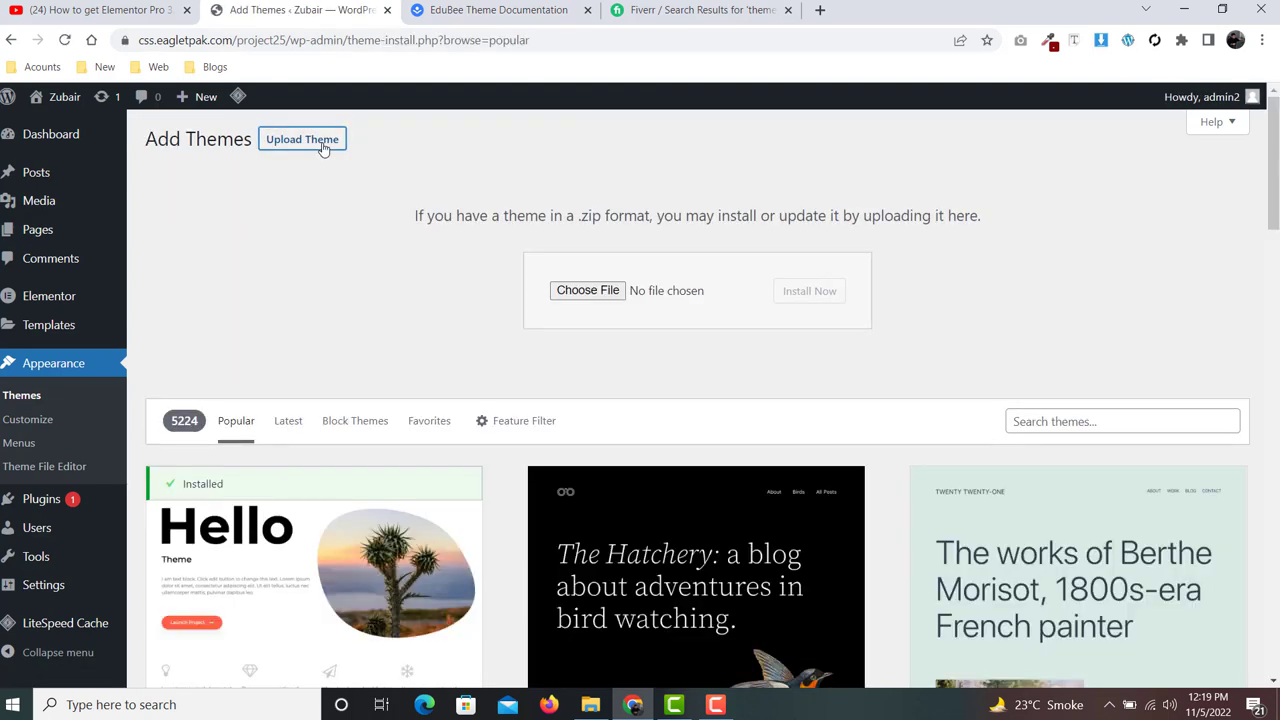
drag(412, 215, 1012, 256)
click(963, 357)
click(590, 291)
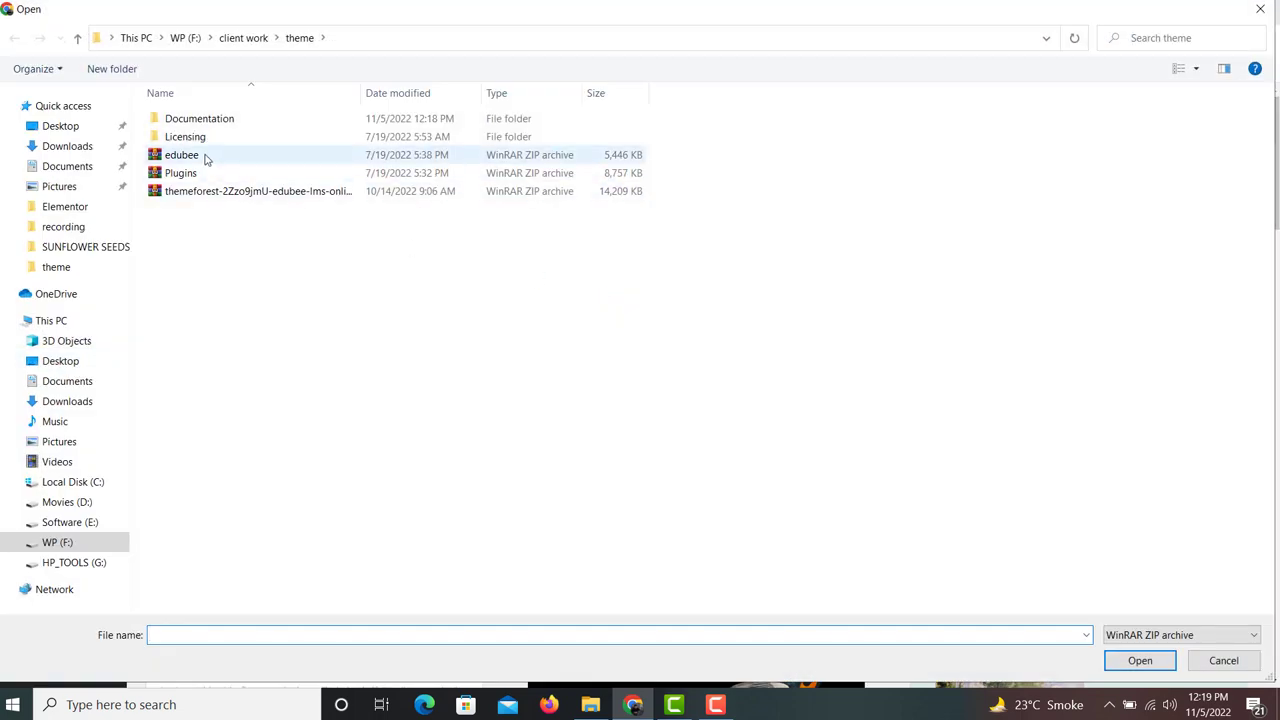
click(206, 158)
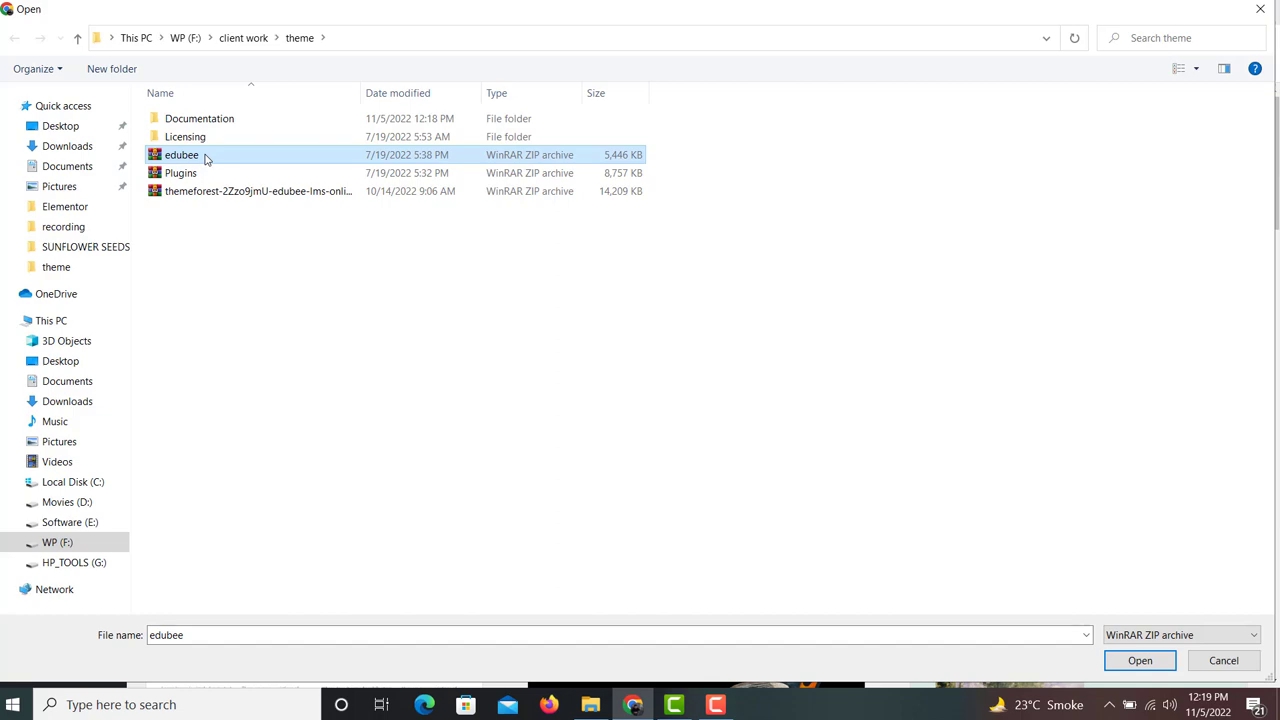
double_click(206, 158)
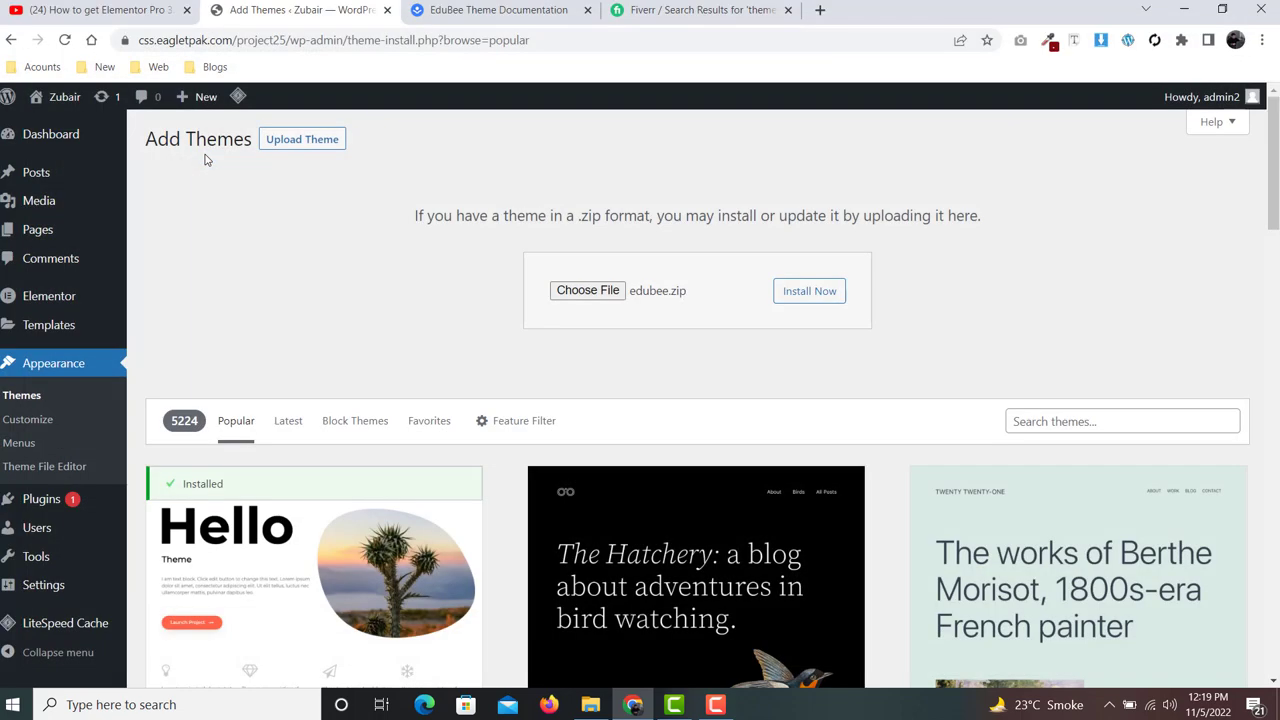
click(631, 300)
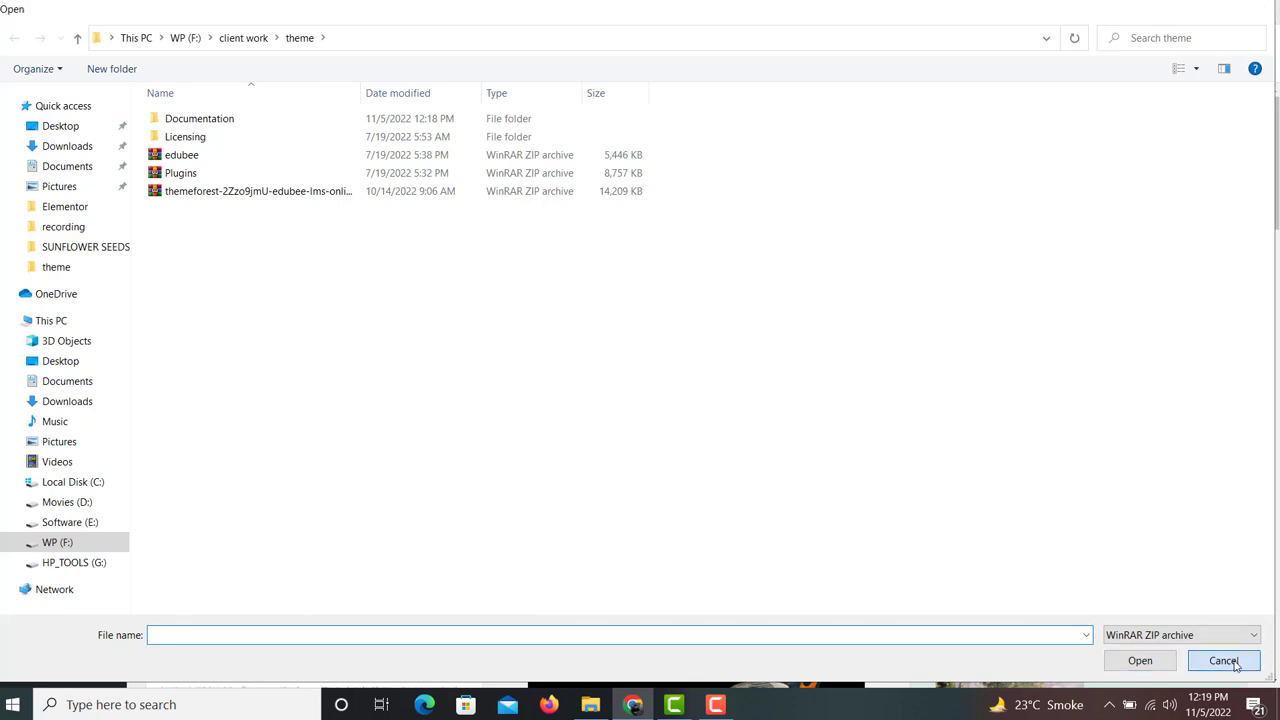
click(1234, 664)
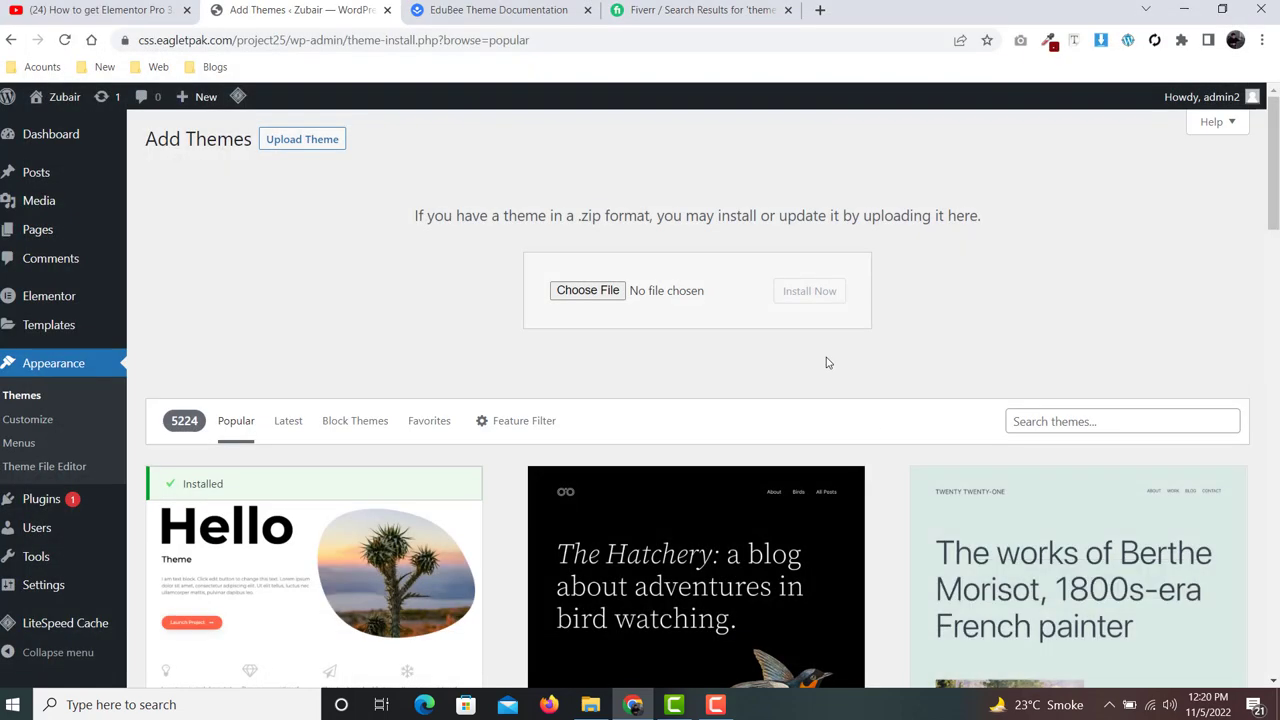
Step: Choose the edubee.zip package for upload, compare it with the documentation's upload instruction, and install the theme
click(606, 289)
click(195, 156)
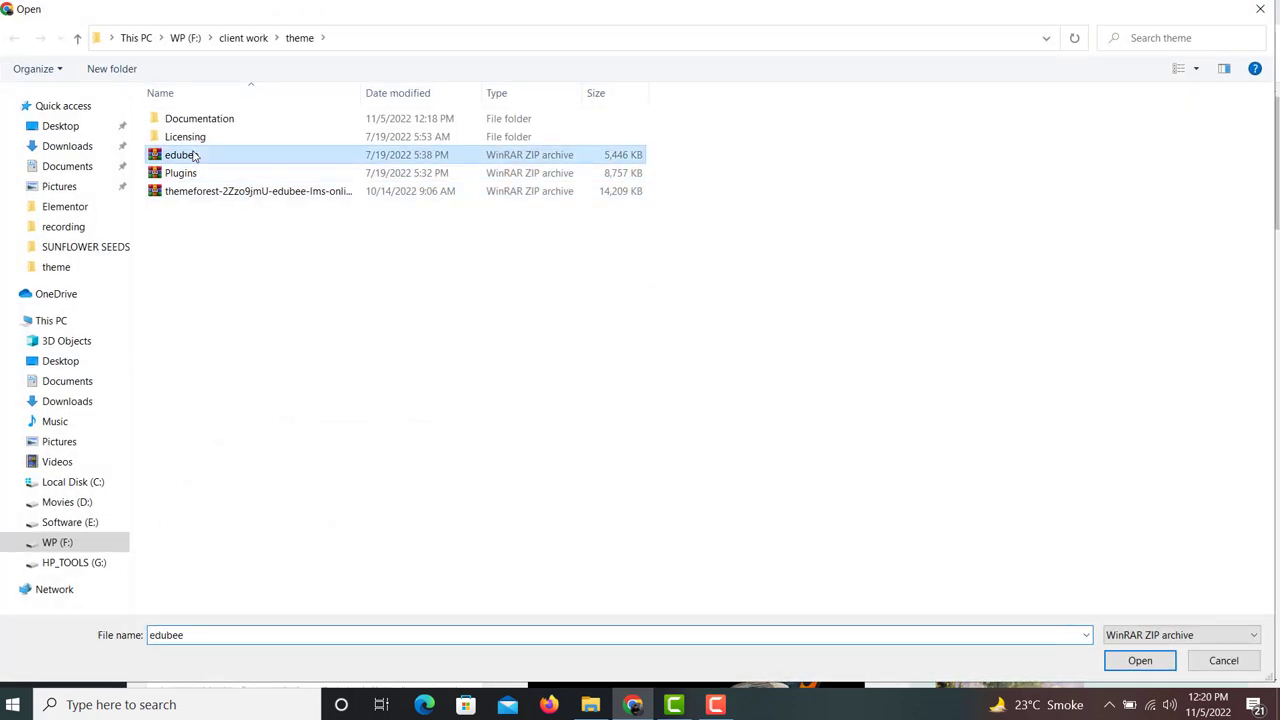
double_click(195, 156)
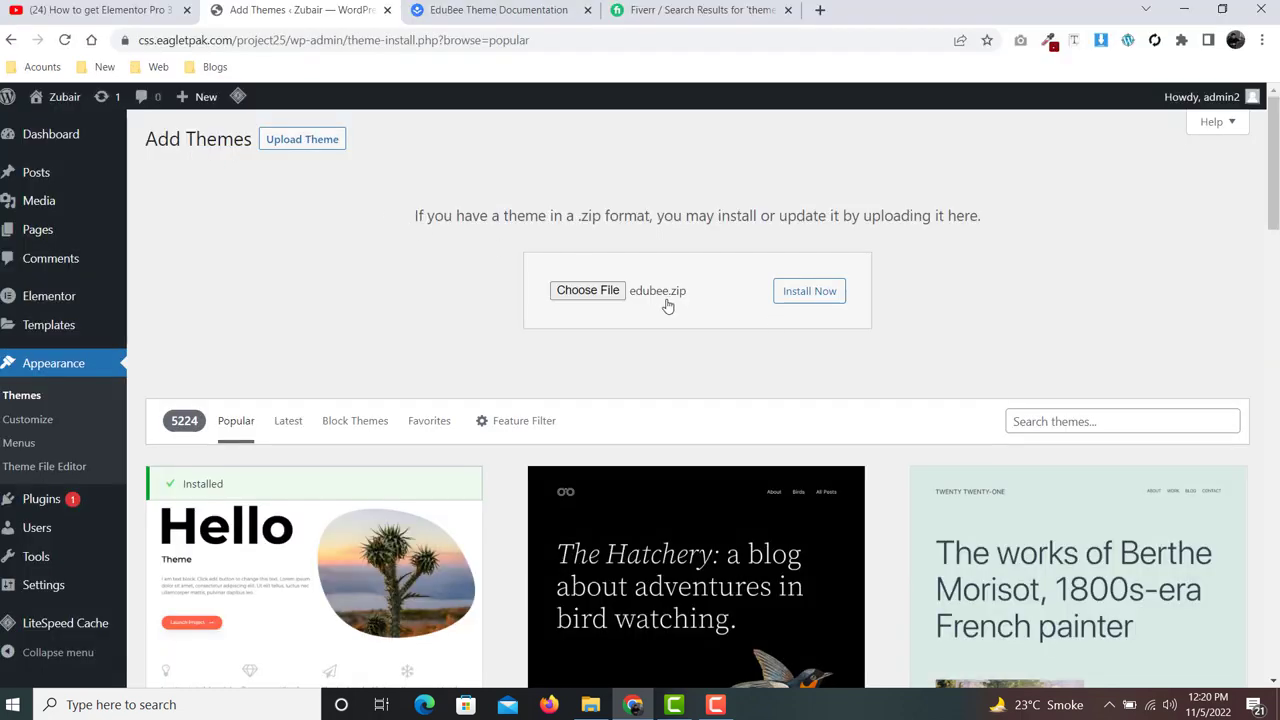
click(455, 12)
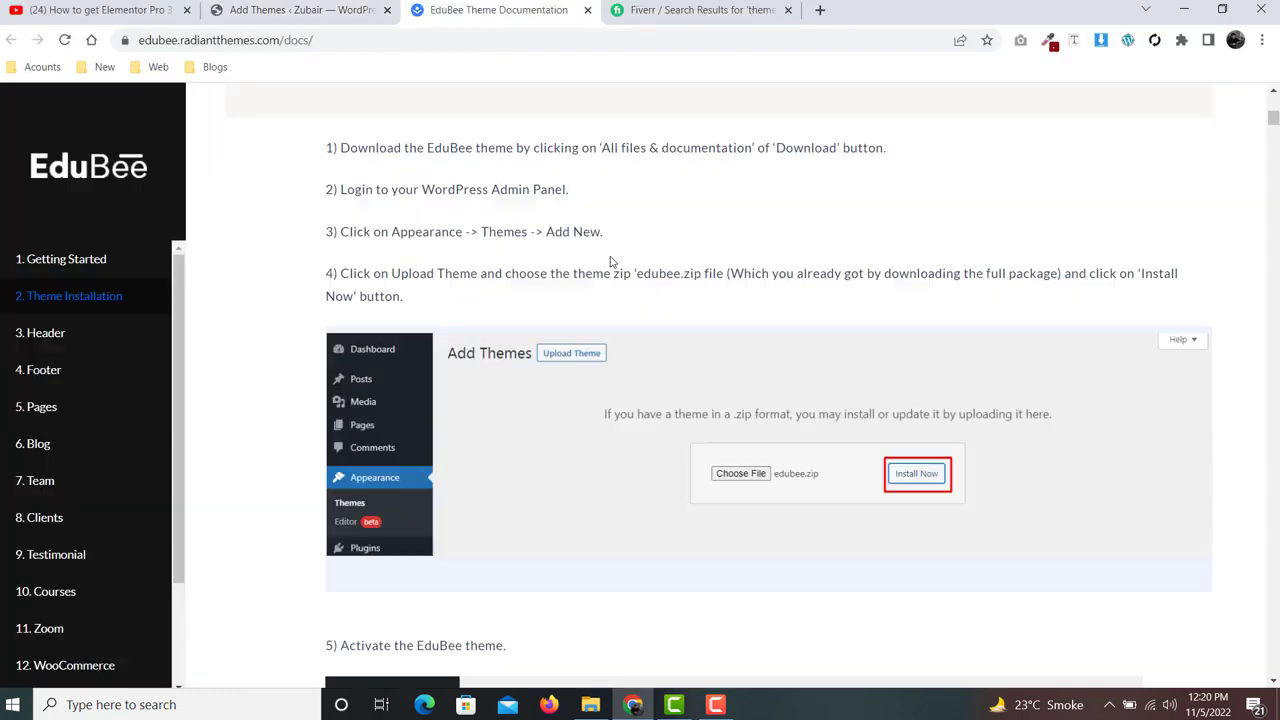
click(337, 12)
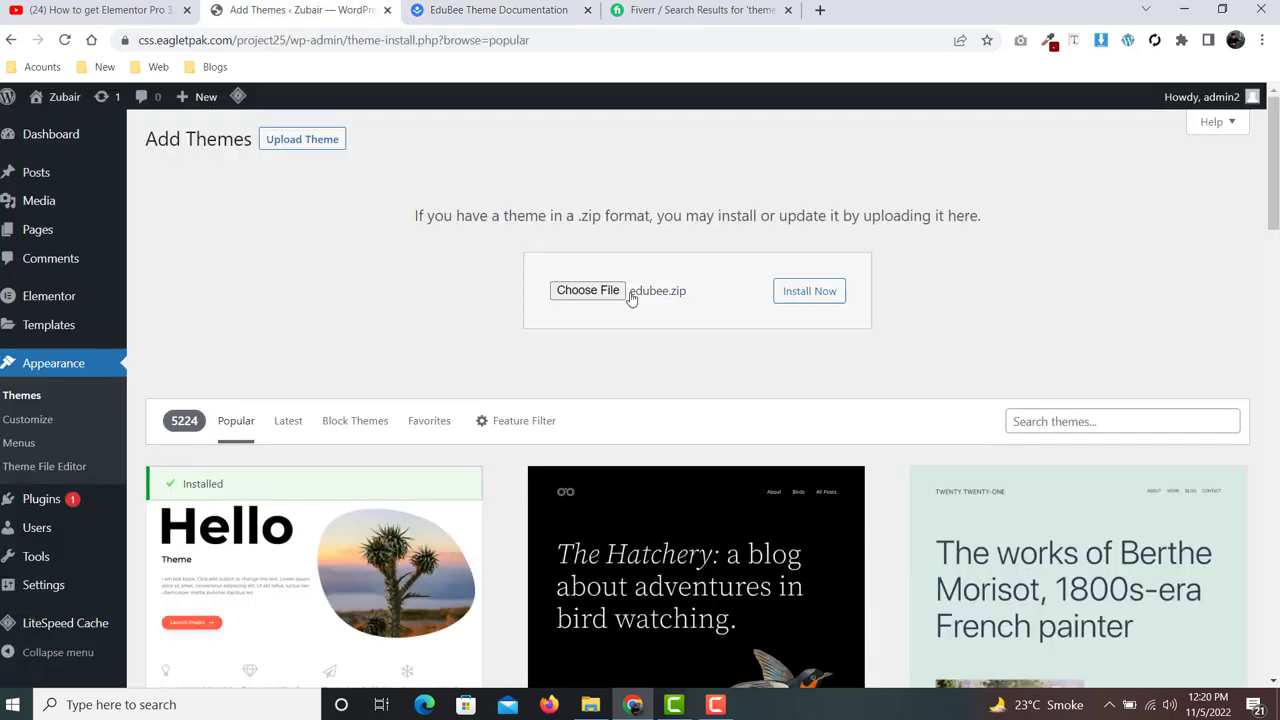
click(799, 295)
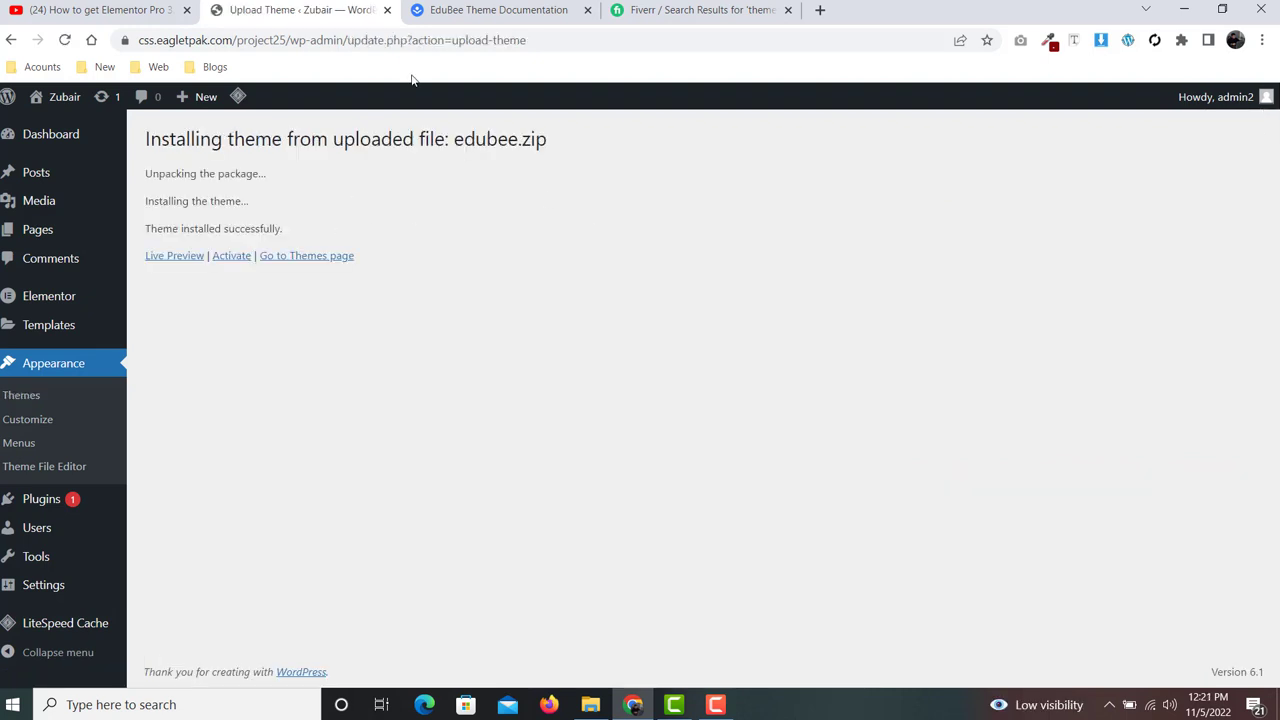
Step: Check the documentation's activation instruction and activate the newly installed EduBee theme
click(471, 16)
scroll(537, 316, down, 3)
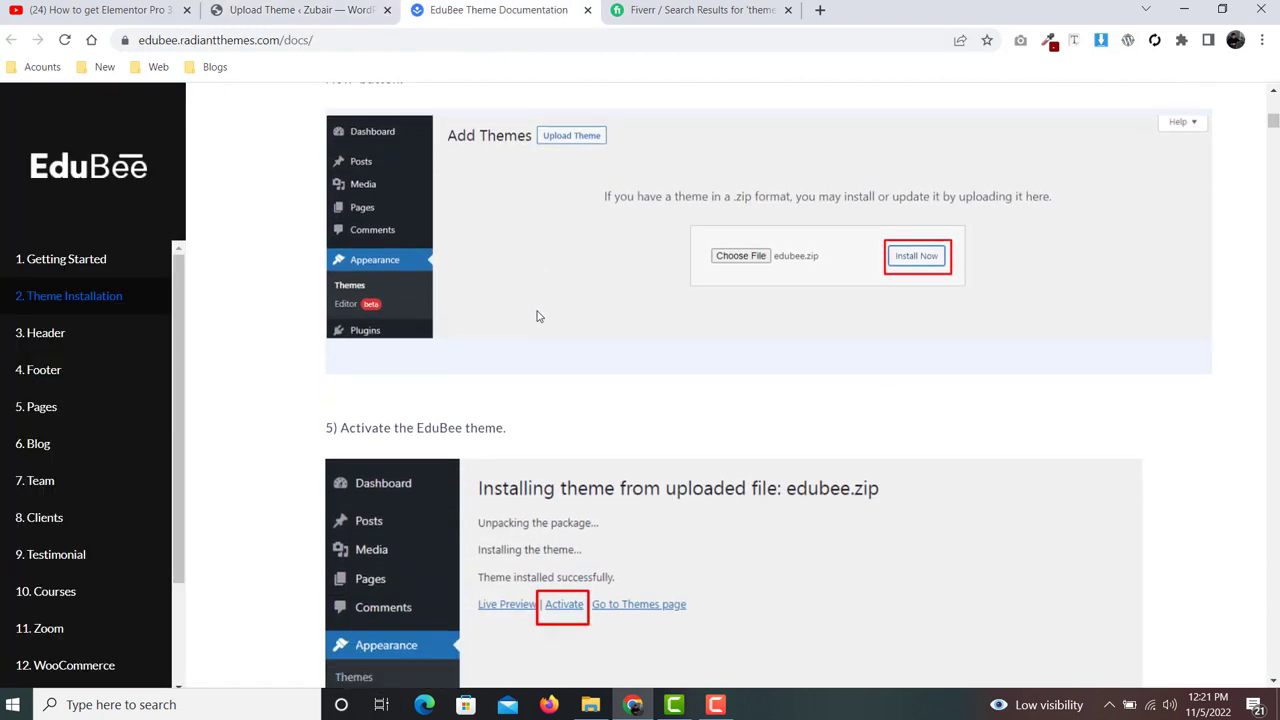
scroll(537, 316, down, 3)
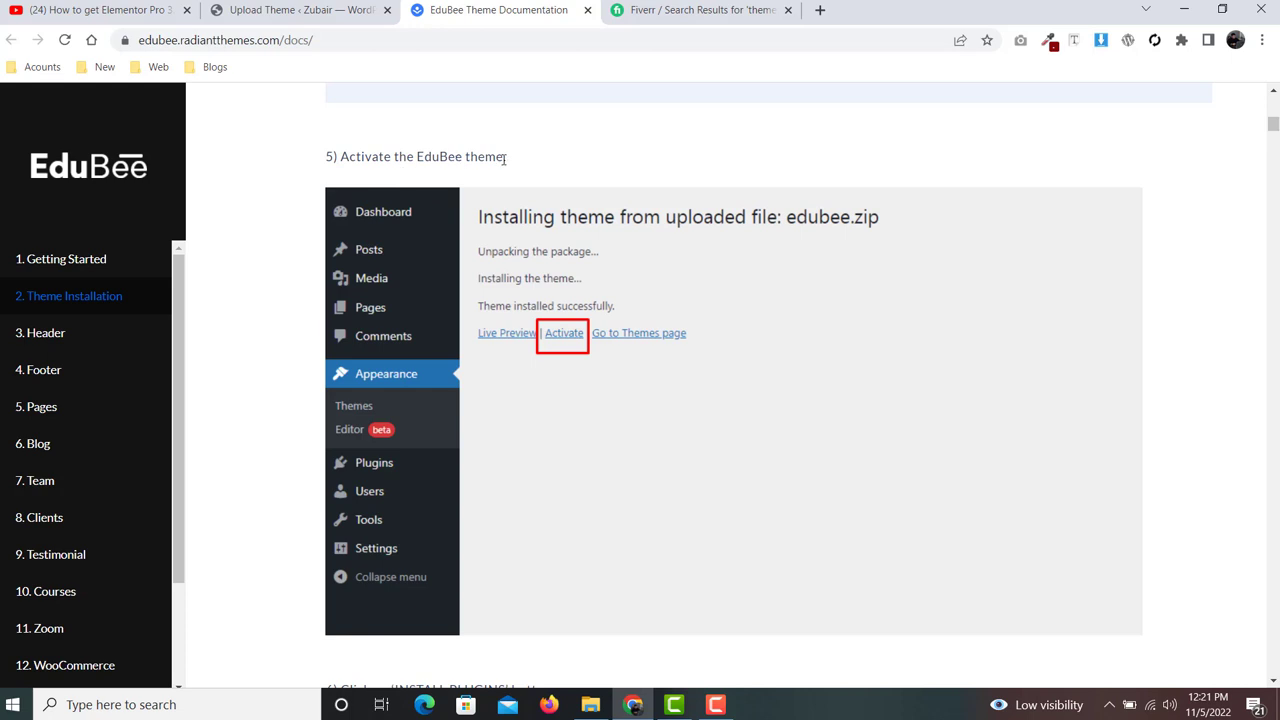
click(276, 10)
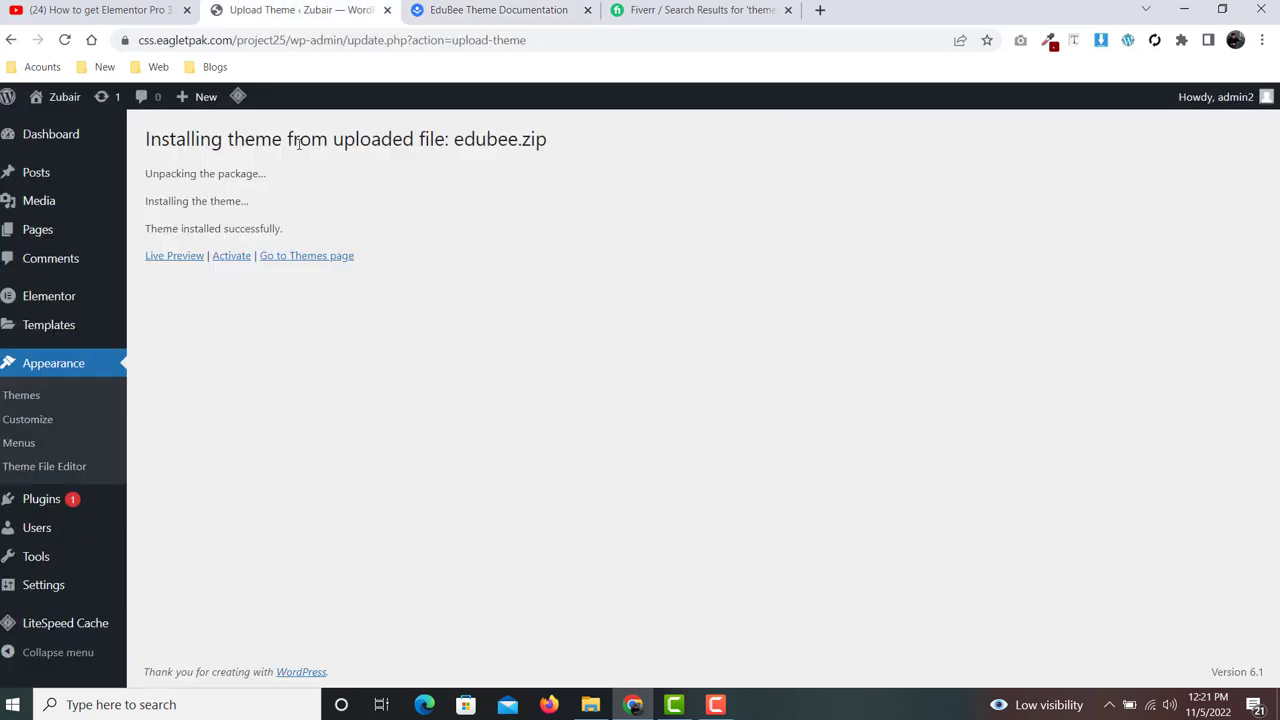
click(231, 258)
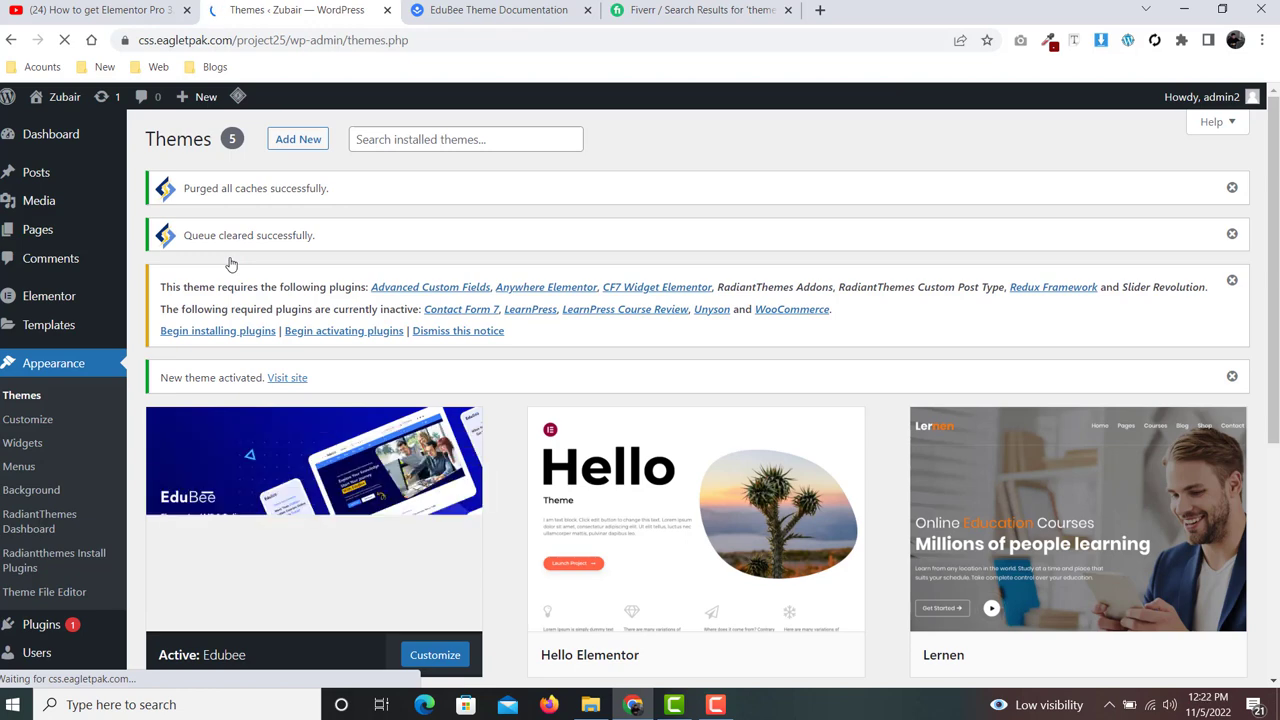
scroll(281, 420, down, 1)
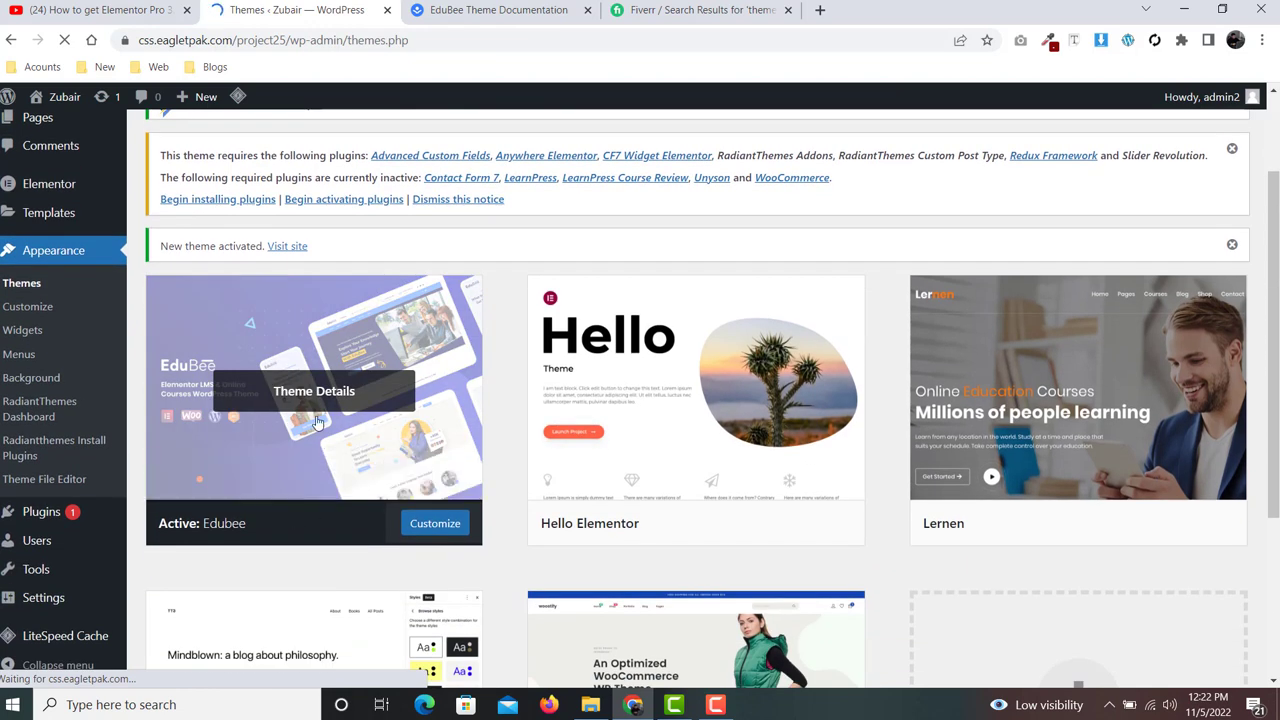
scroll(284, 440, up, 1)
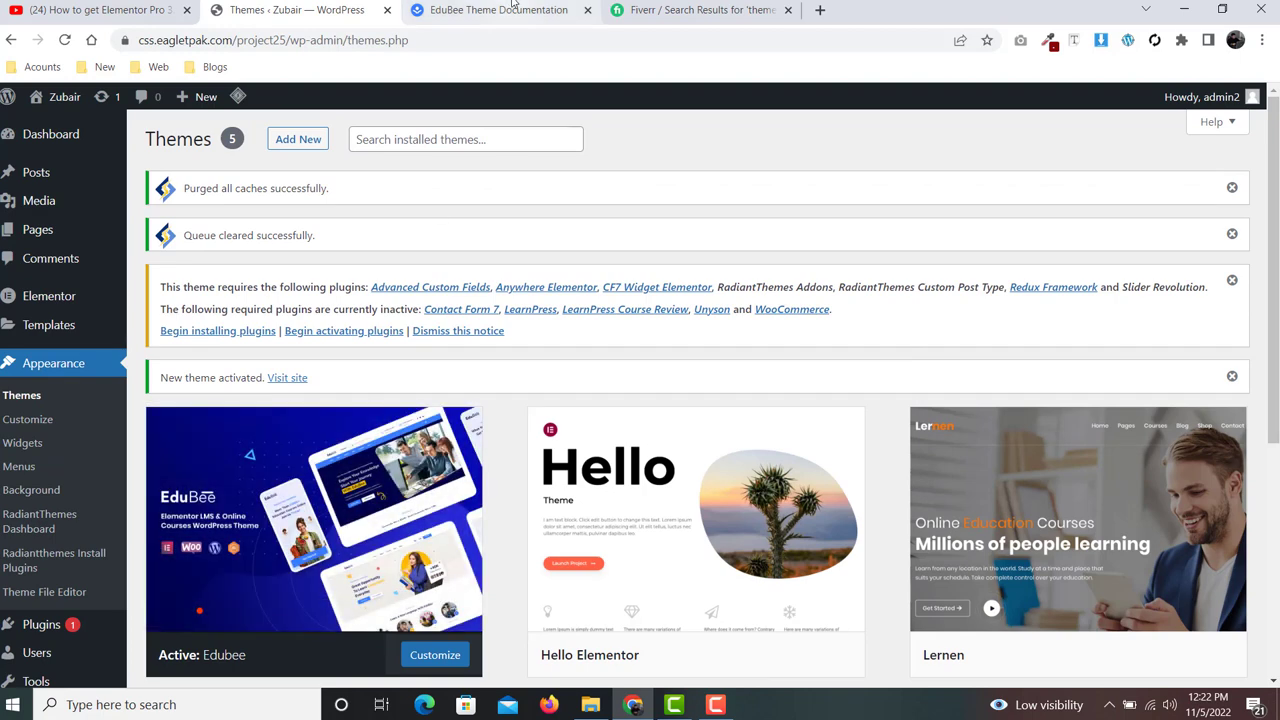
Step: Check step 6 of the documentation and open the installation page for the plugins the EduBee theme requires
key(ctrl+Tab)
scroll(510, 300, down, 1)
scroll(508, 302, down, 3)
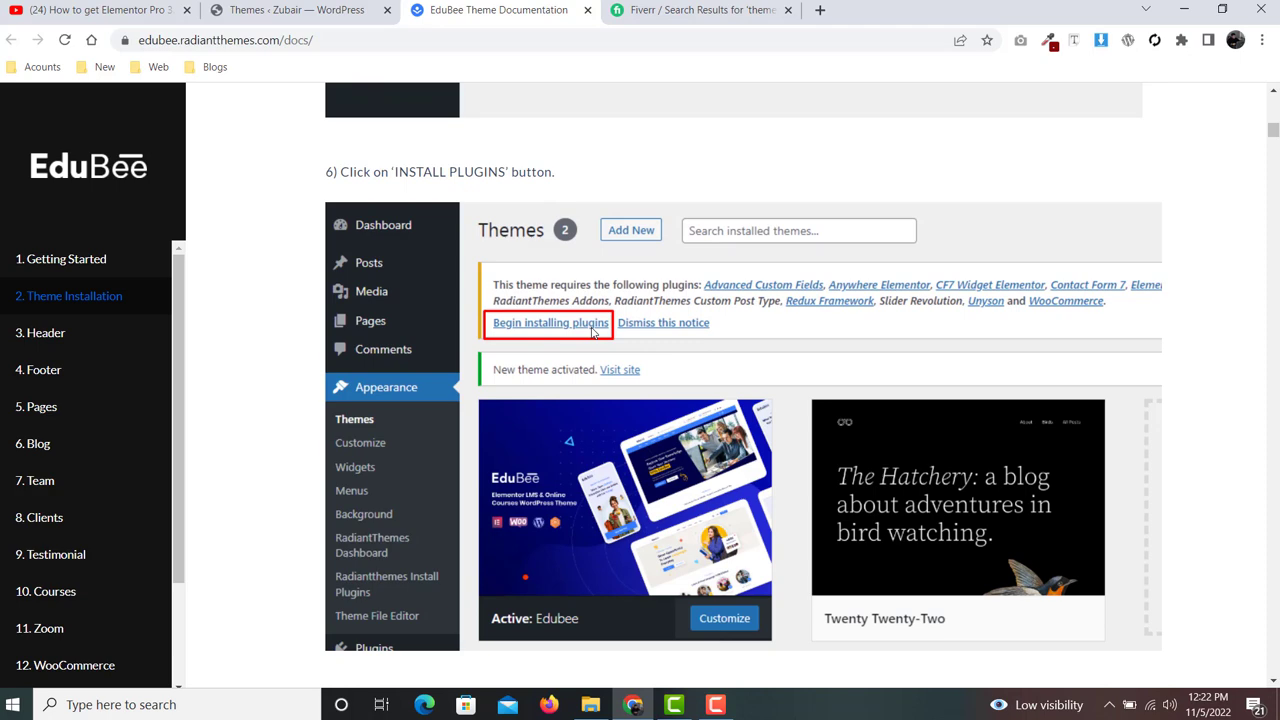
click(332, 10)
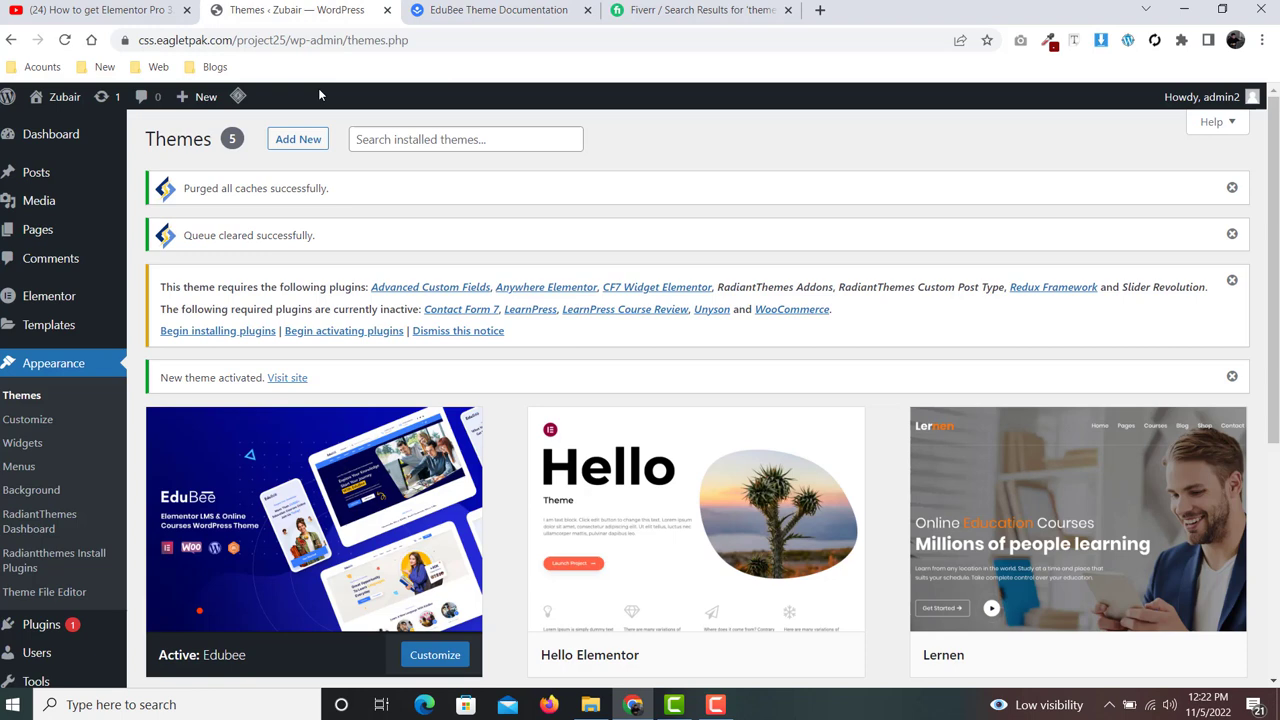
click(226, 331)
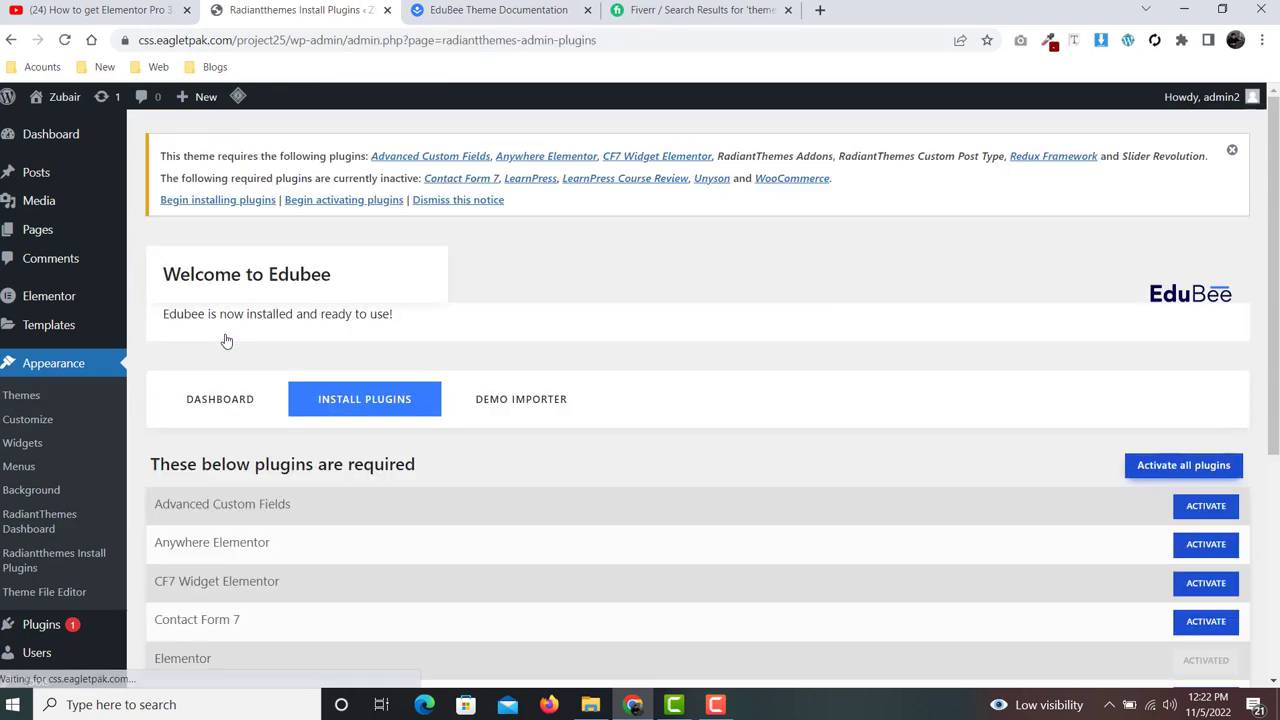
scroll(880, 382, down, 3)
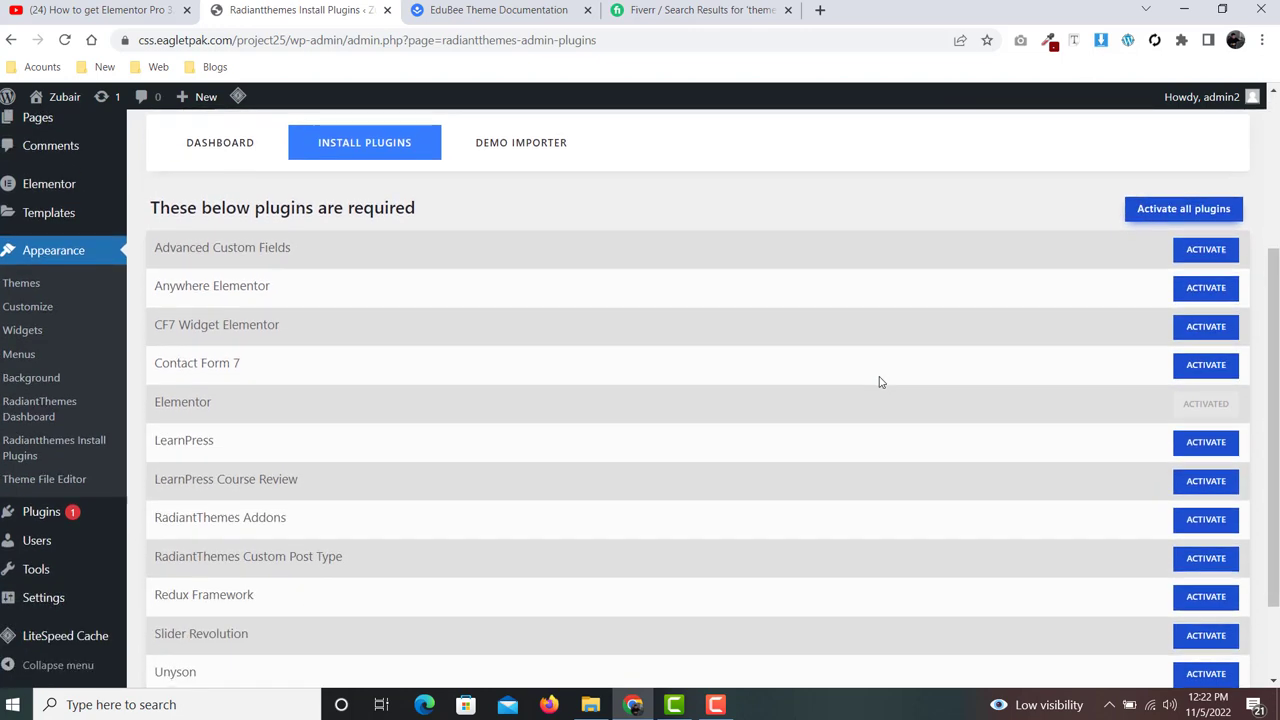
scroll(880, 382, up, 1)
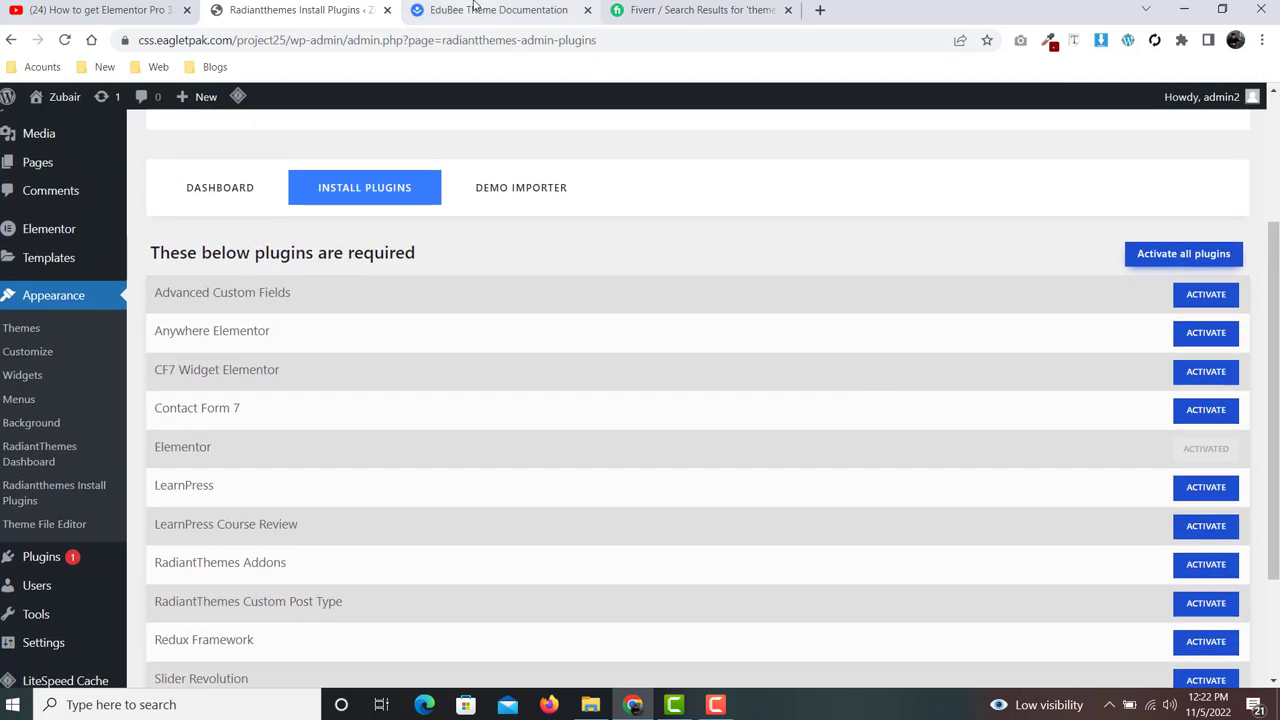
Step: Check step 7 of the documentation and activate all the required EduBee plugins at once
click(477, 9)
scroll(636, 200, down, 4)
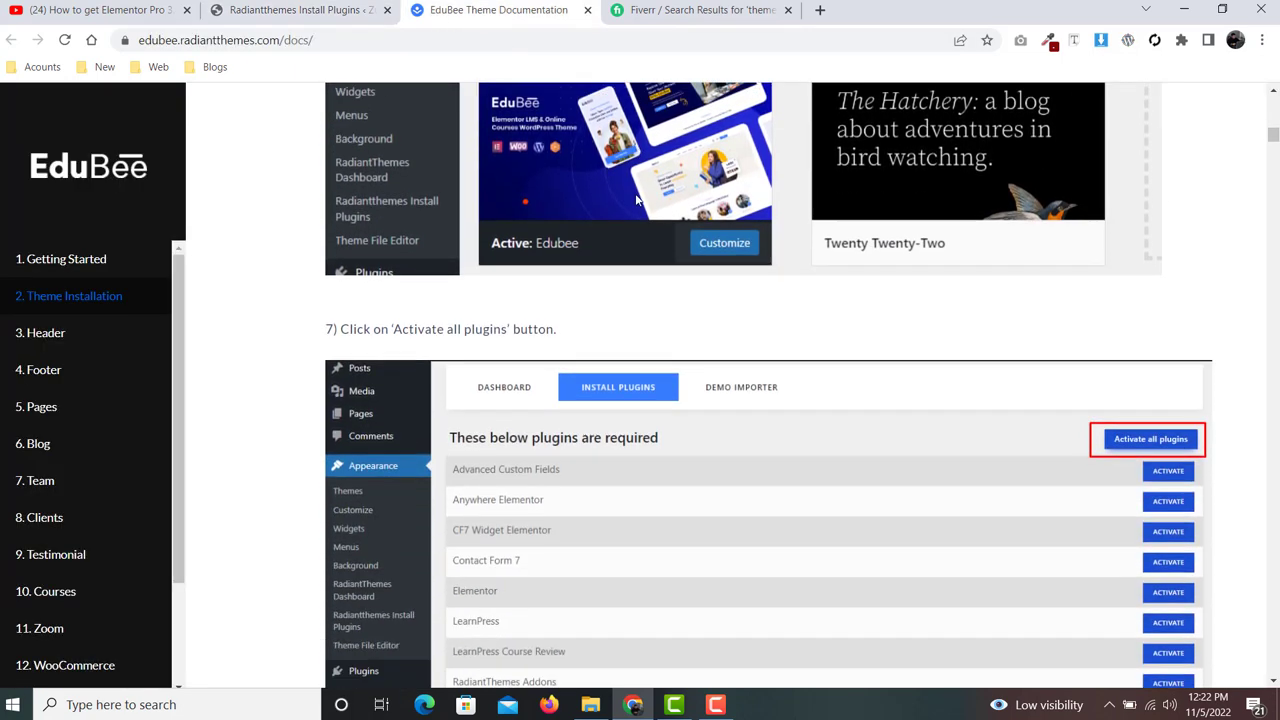
scroll(635, 200, down, 1)
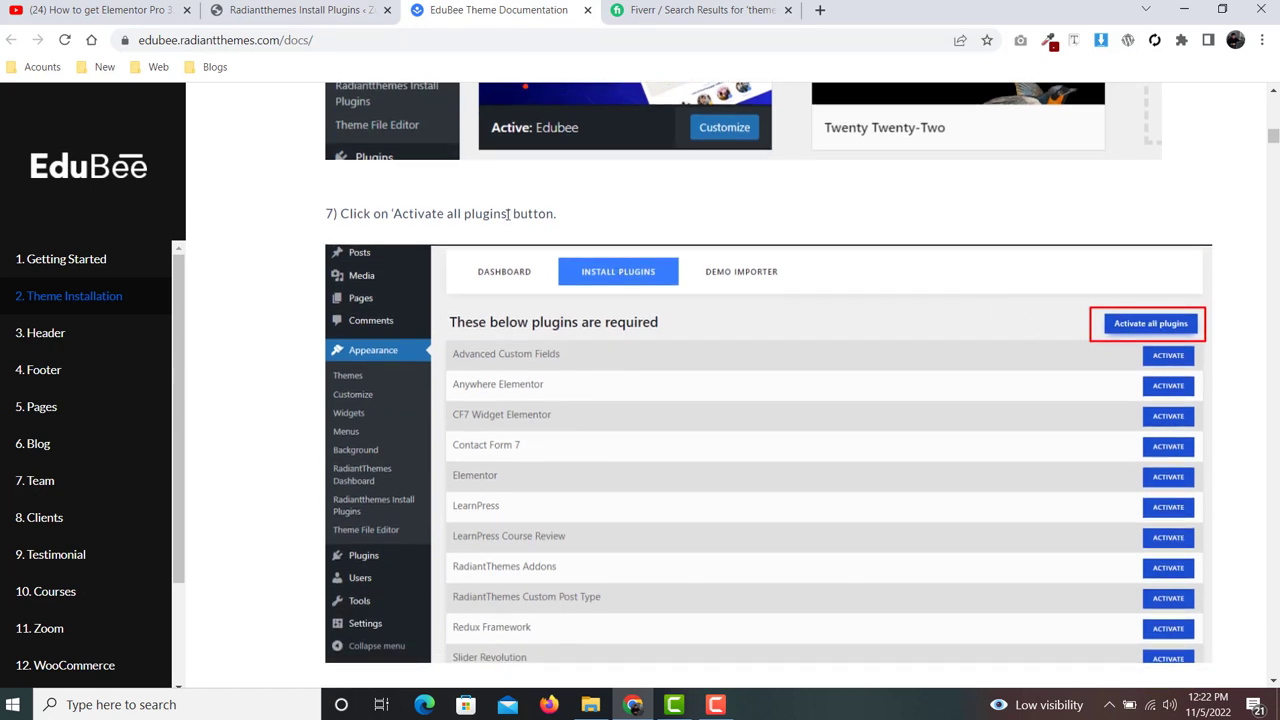
click(330, 10)
click(1212, 253)
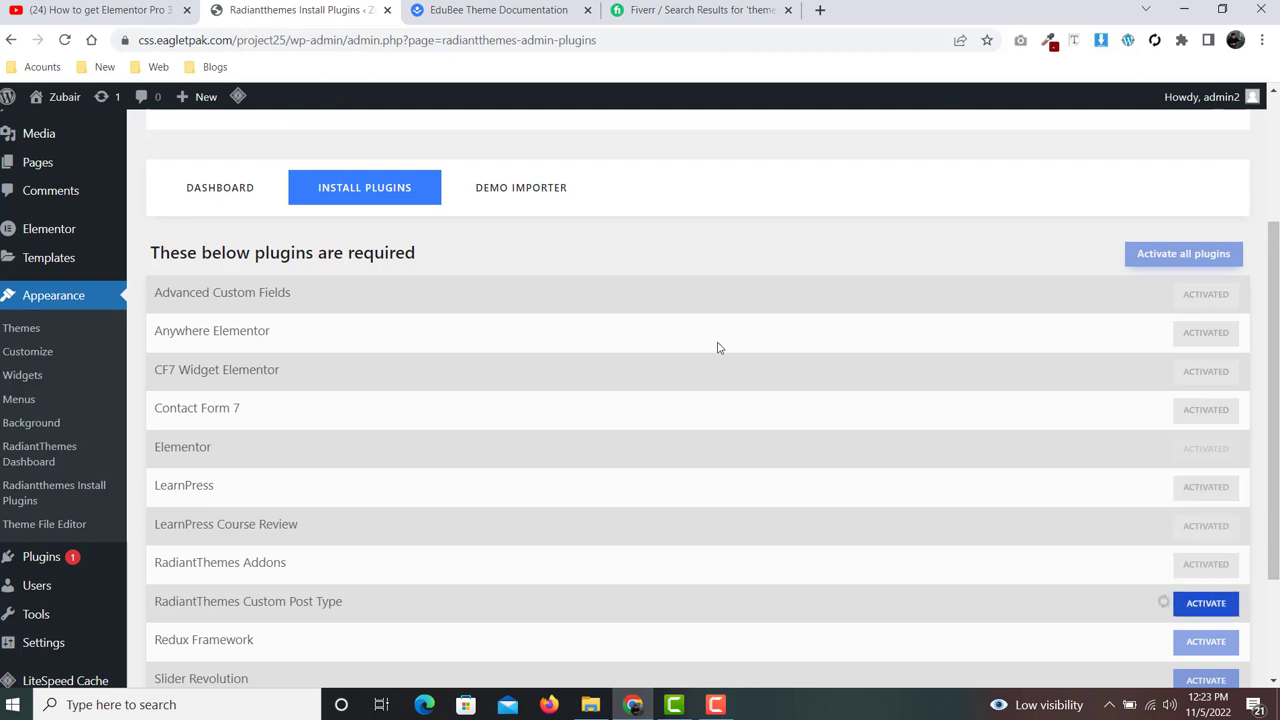
scroll(729, 326, down, 3)
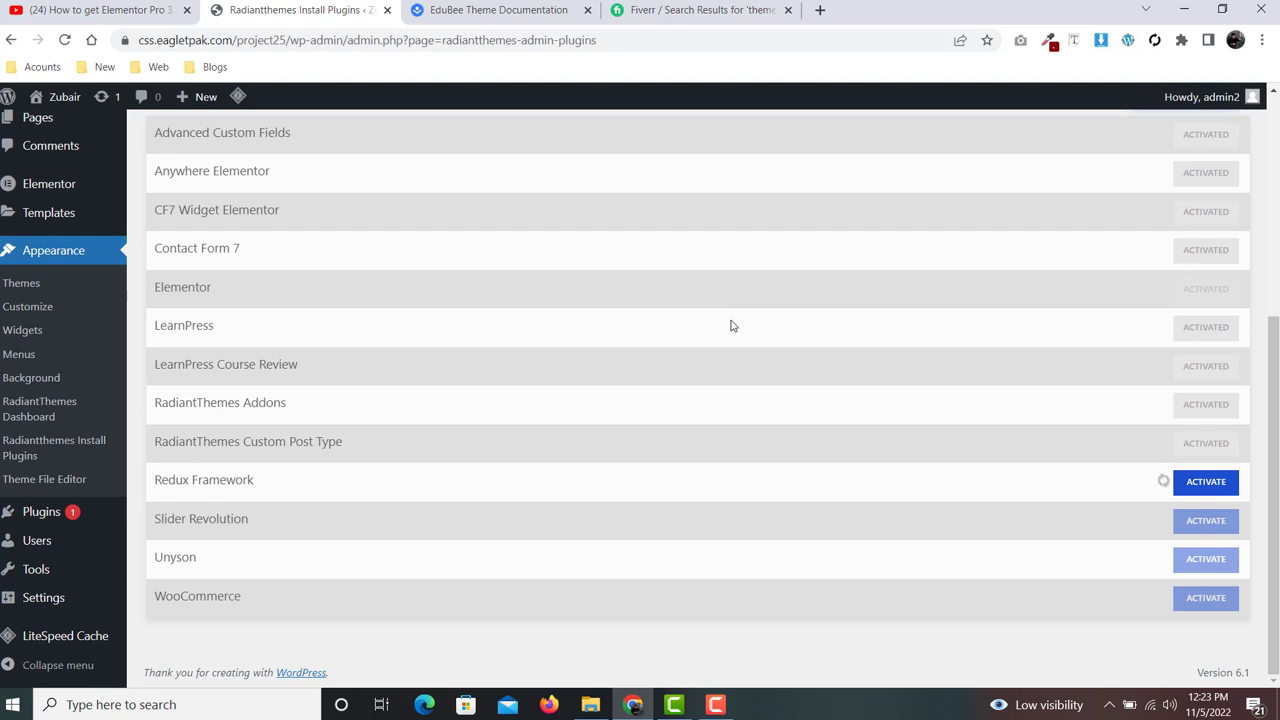
Step: Read step 8 of the documentation about where to install the demo content after plugin activation
click(531, 10)
scroll(547, 313, down, 2)
scroll(547, 313, down, 4)
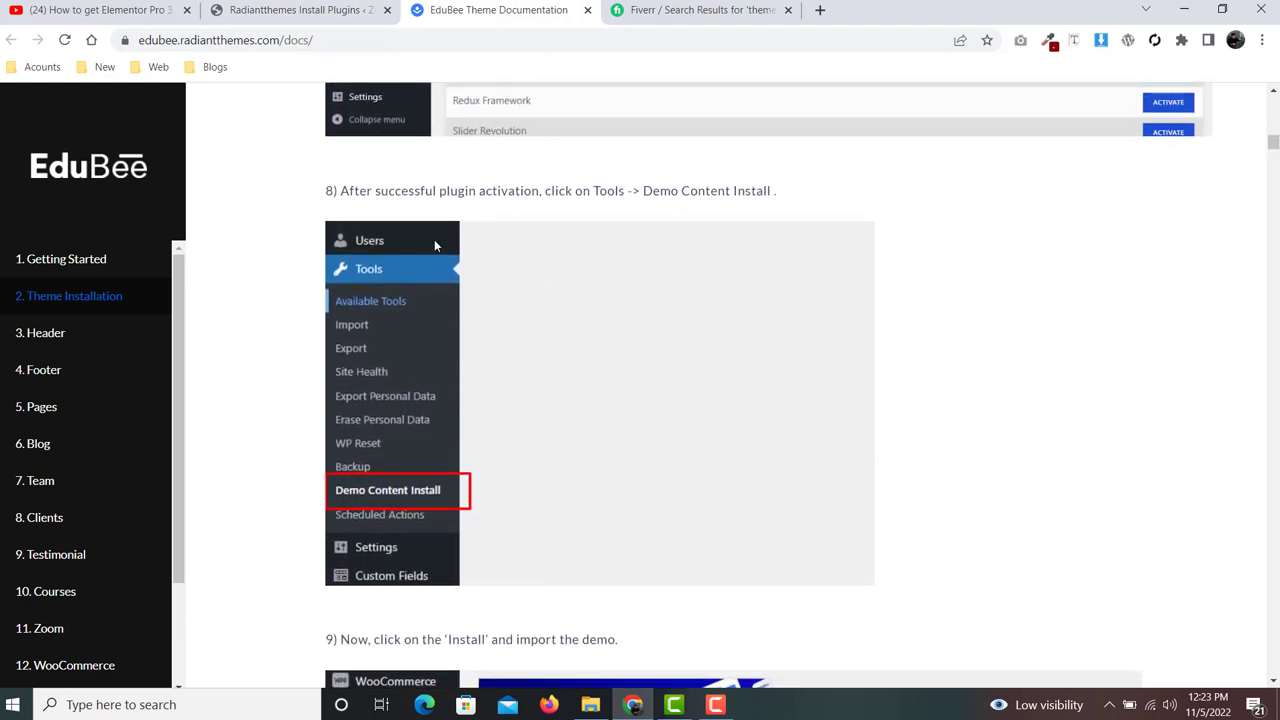
drag(341, 190, 792, 192)
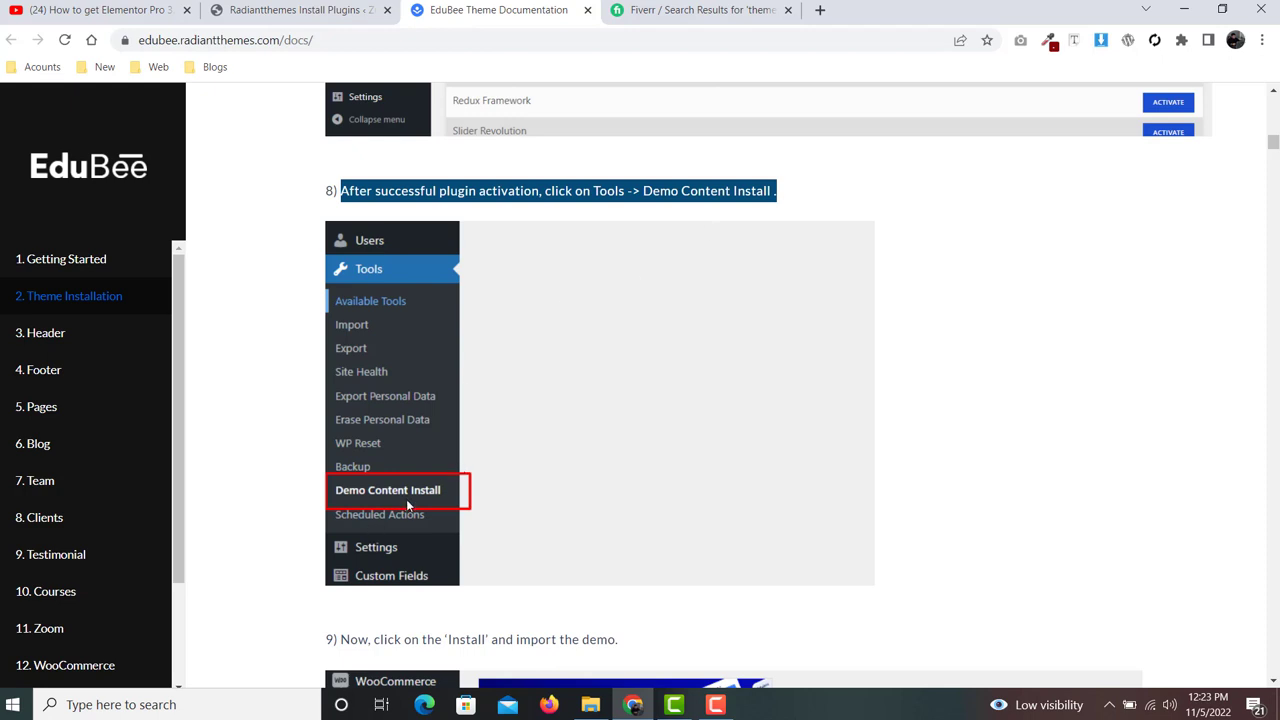
Step: Return to the required plugins list and check the activation status of every plugin
click(298, 10)
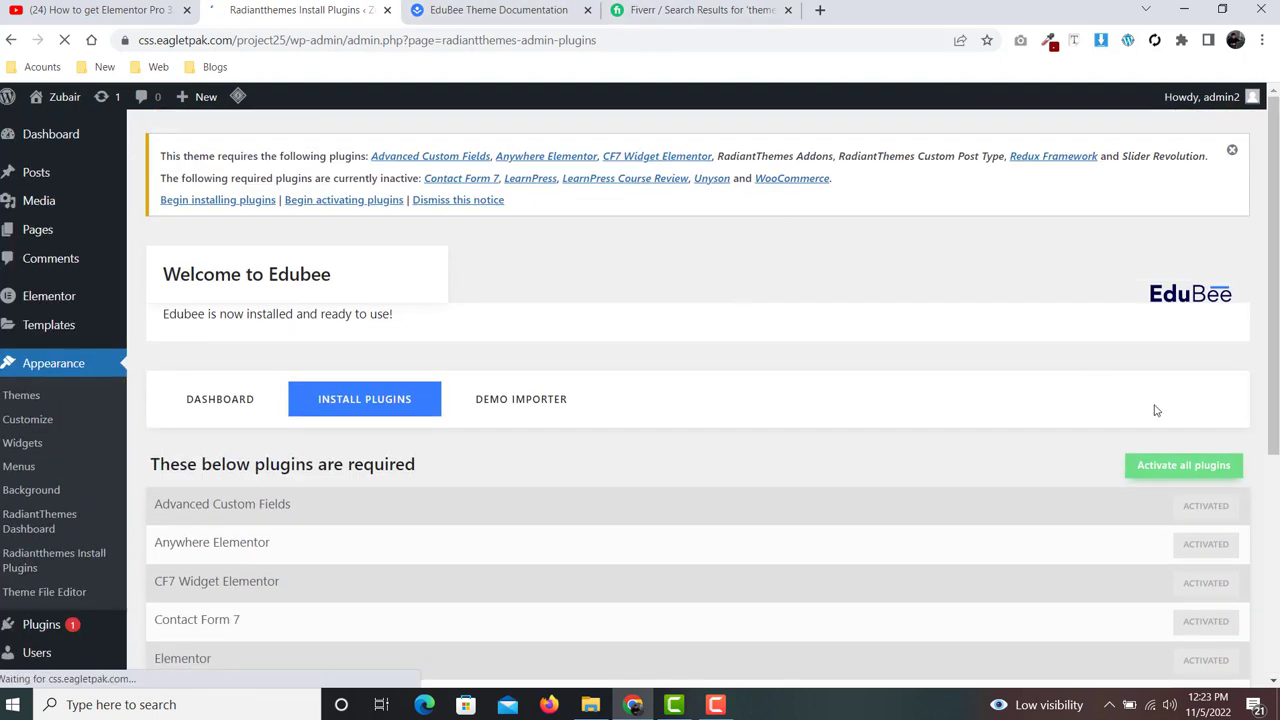
click(1147, 474)
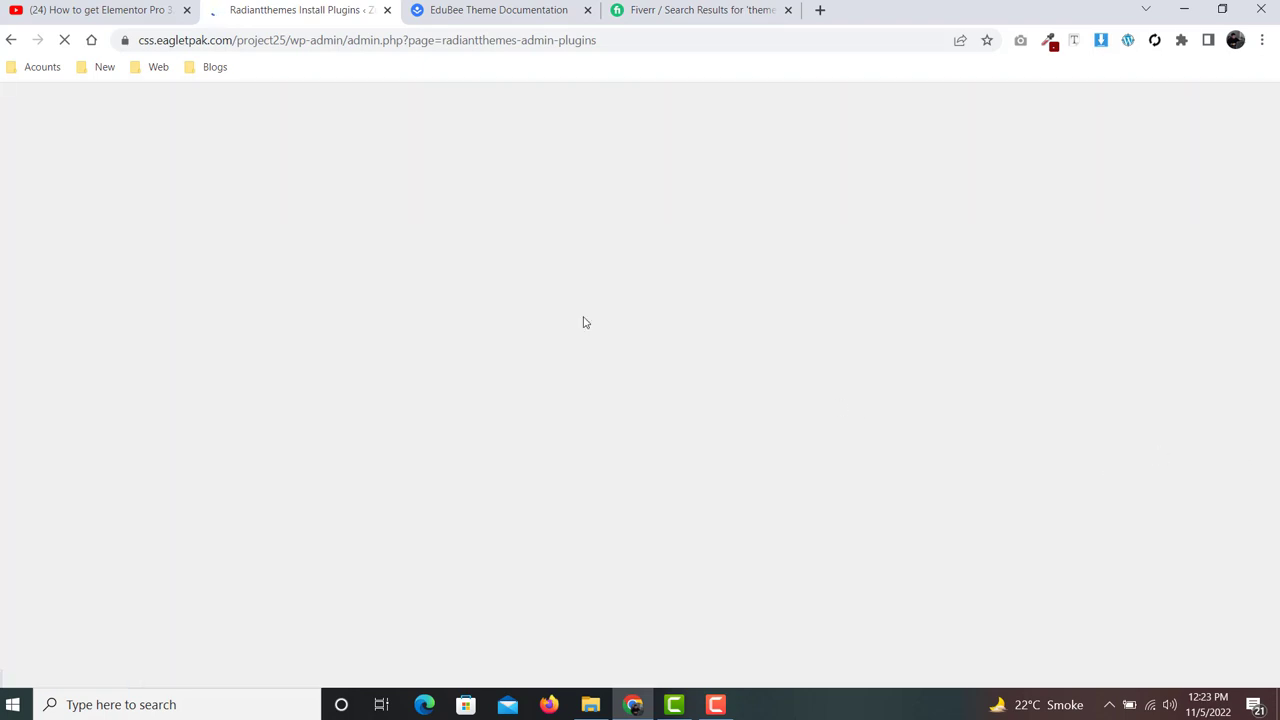
scroll(503, 280, down, 2)
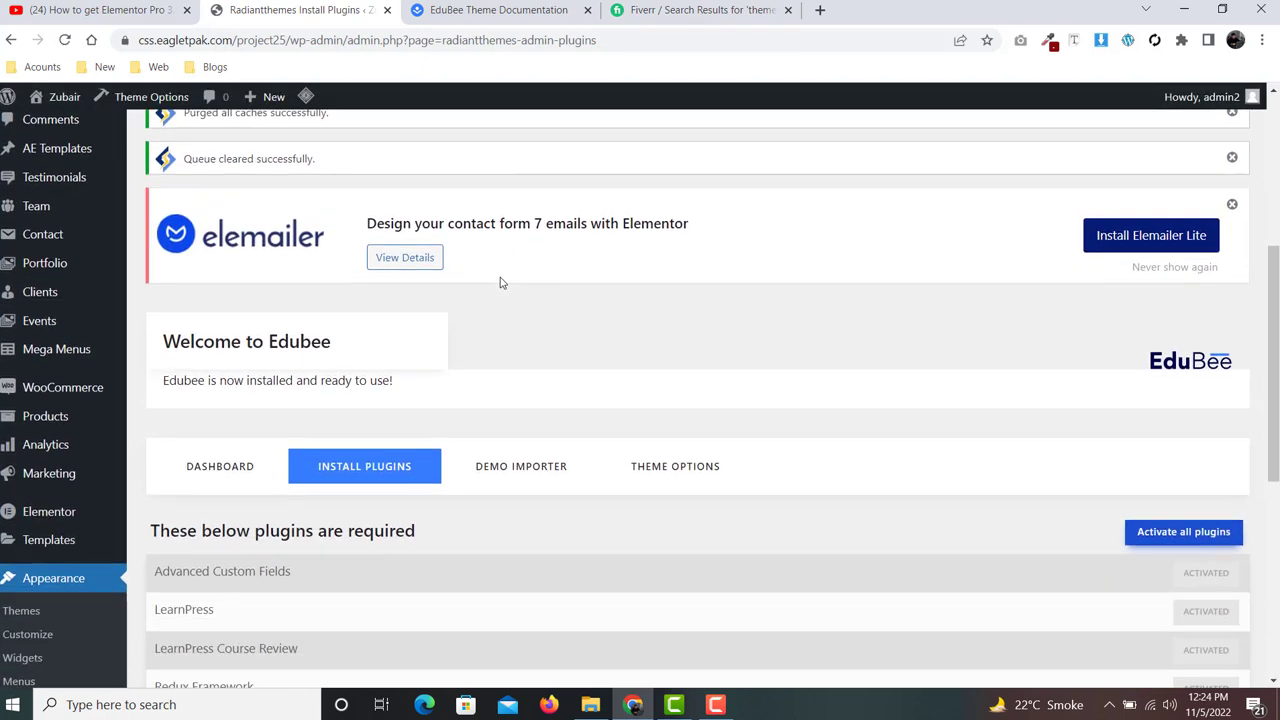
scroll(502, 283, down, 4)
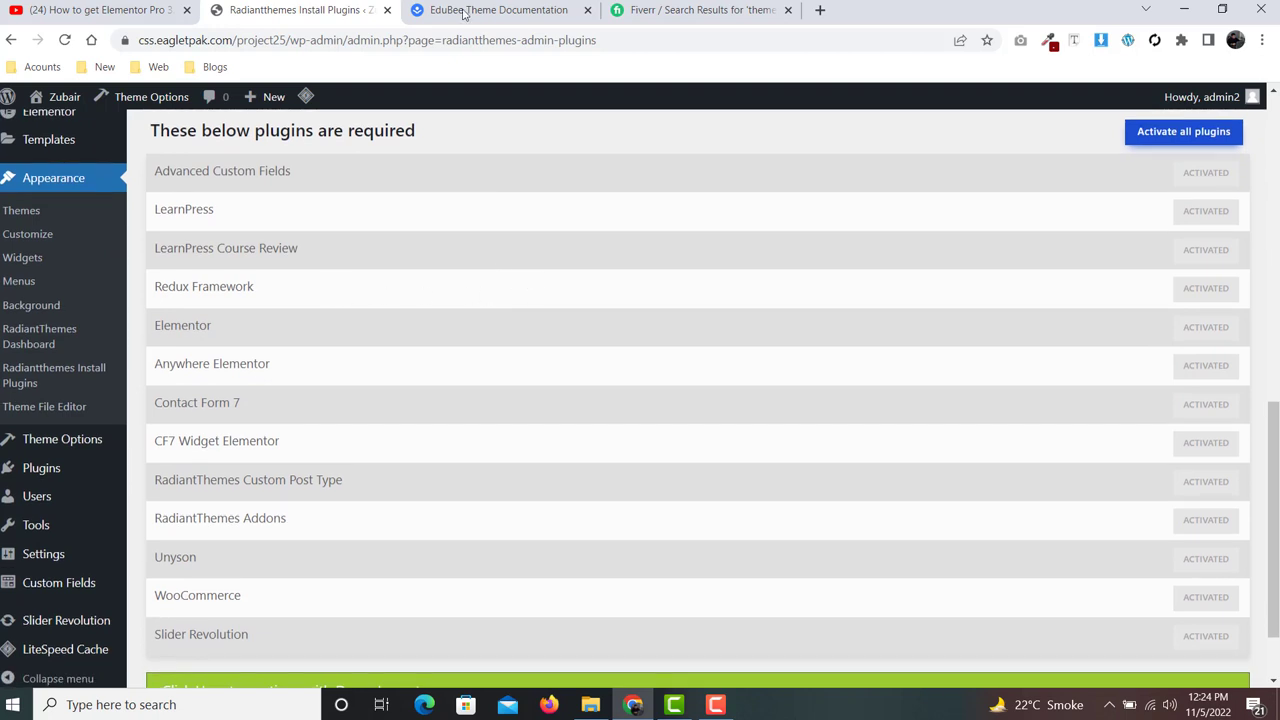
Step: Recheck step 8 of the documentation and open the site's Demo Content Install page at the Edubee demo
click(495, 9)
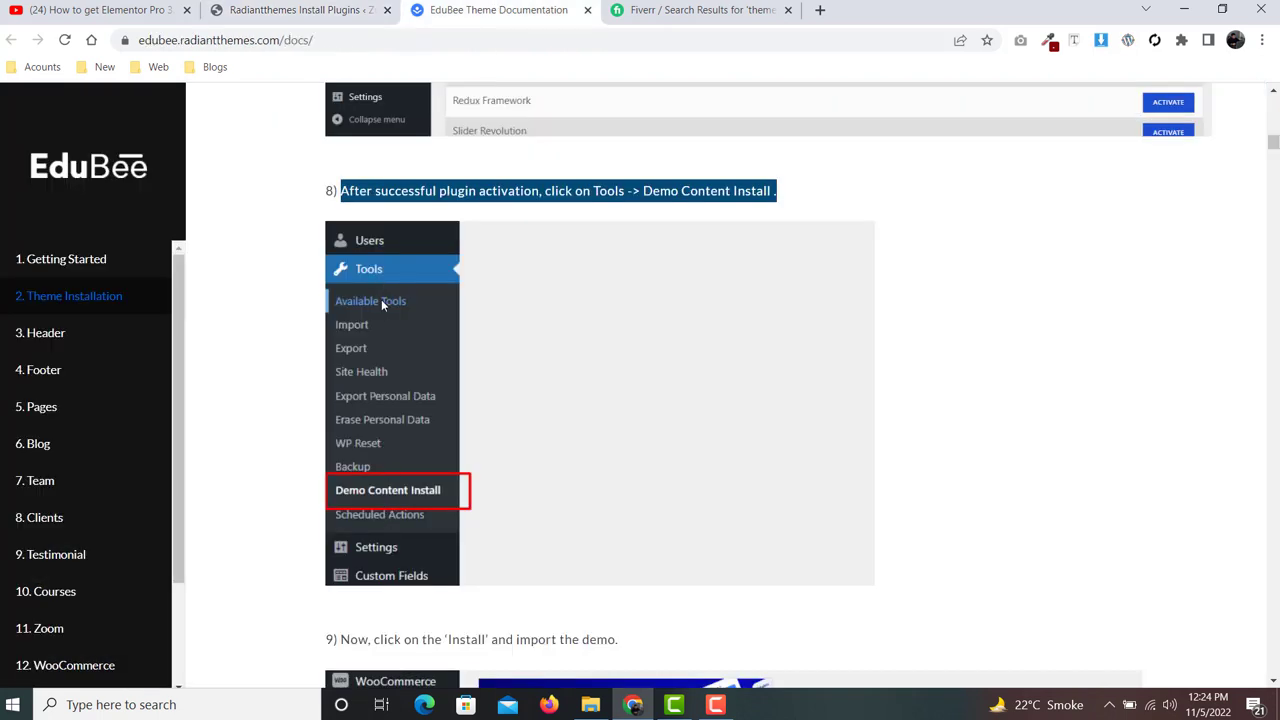
click(300, 10)
mouse_move(25, 528)
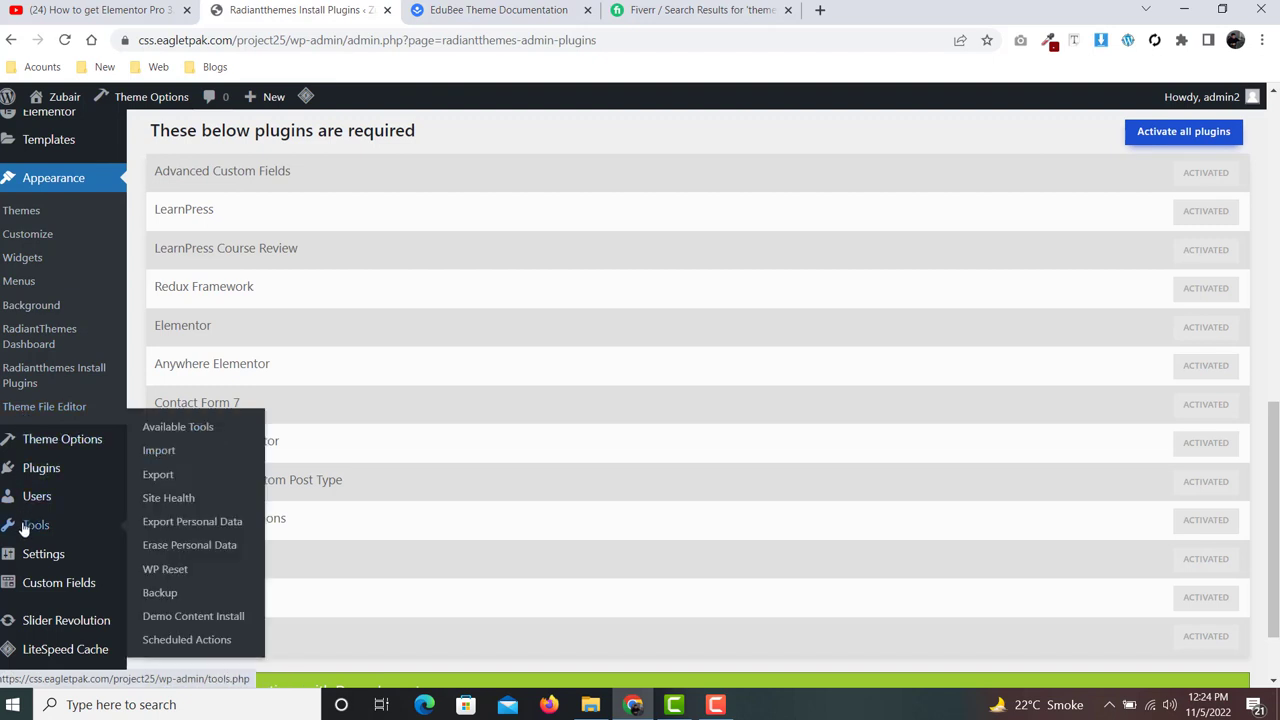
click(185, 627)
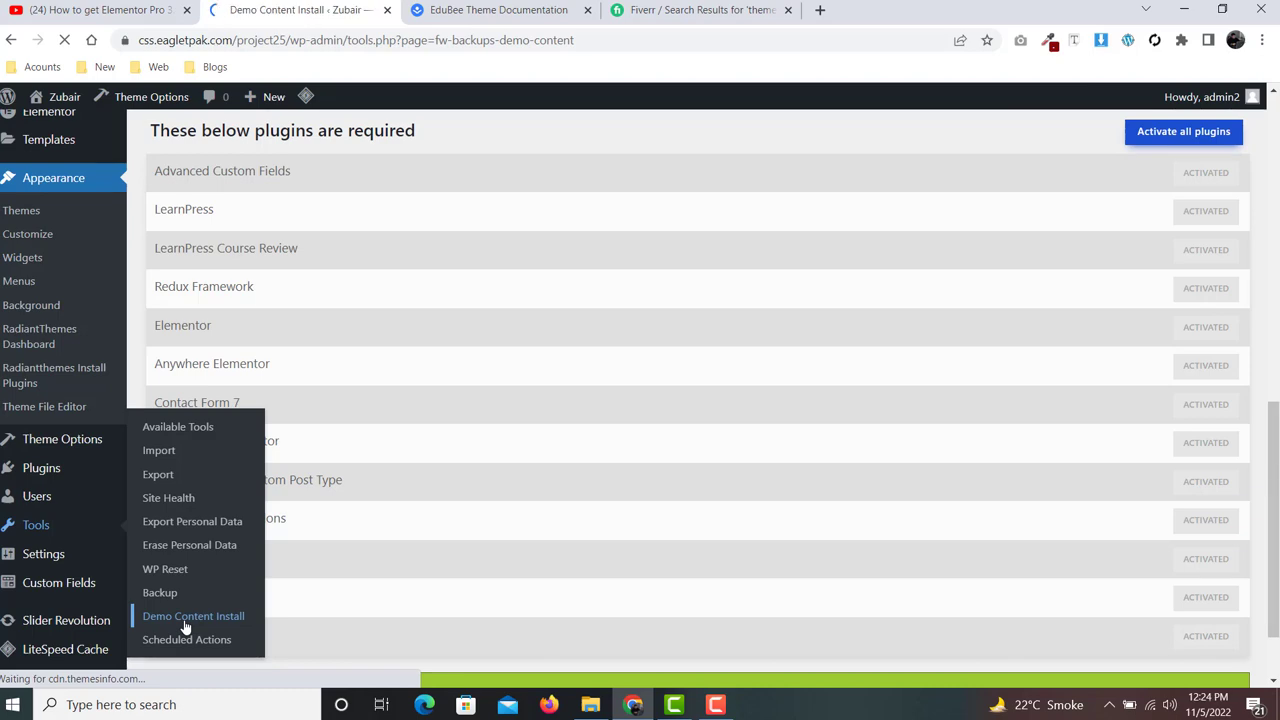
scroll(355, 492, down, 3)
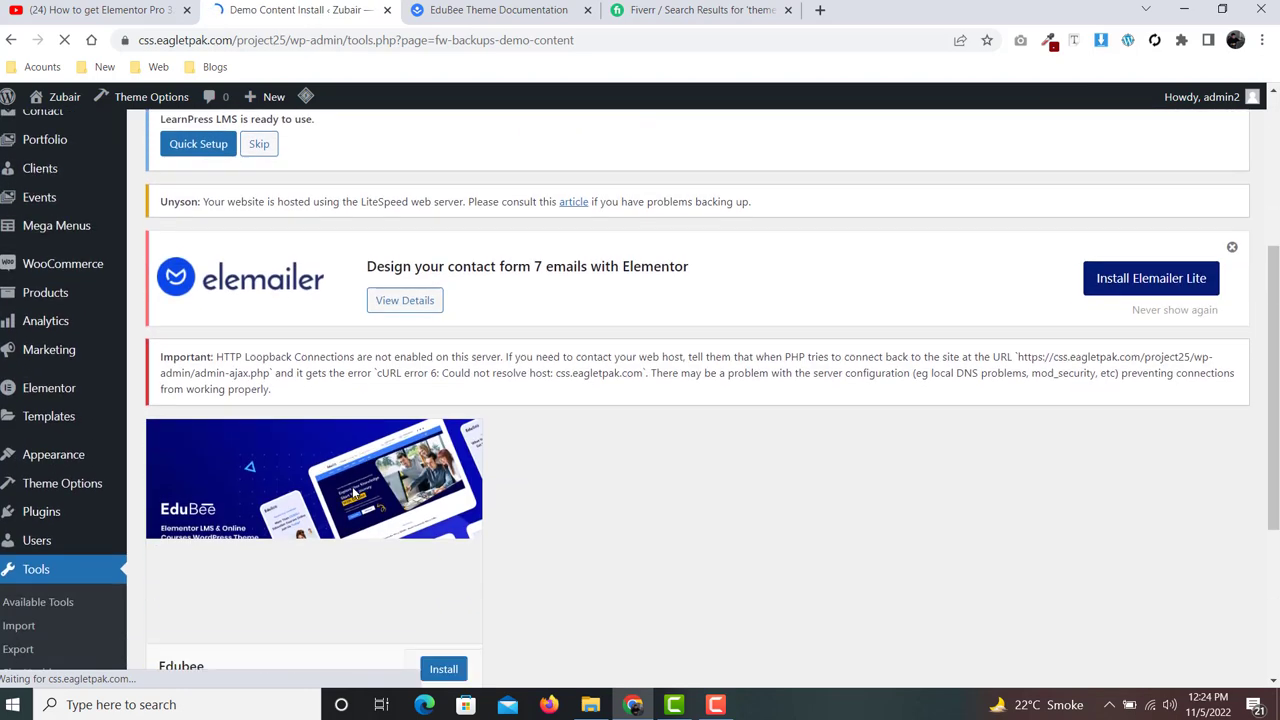
Step: Read steps 9 and 10 of the documentation on importing the demo and regenerating the Elementor CSS
scroll(355, 492, down, 2)
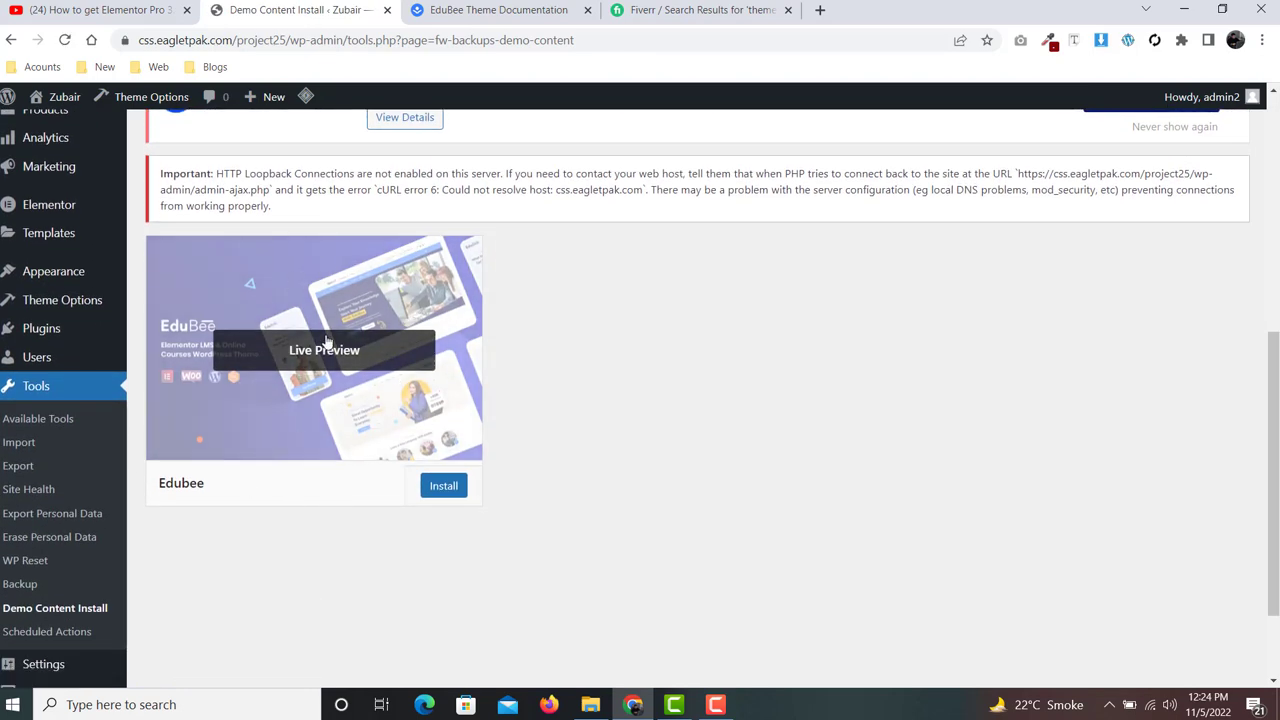
click(490, 10)
scroll(597, 360, down, 3)
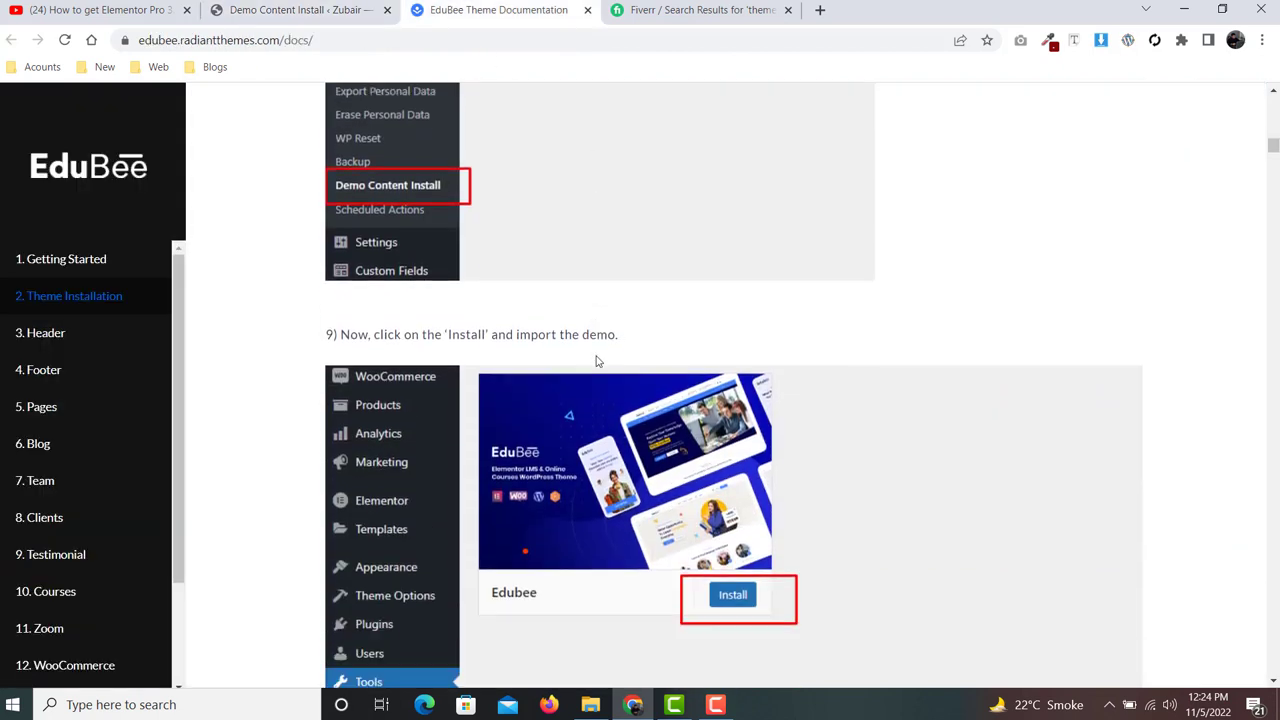
scroll(597, 360, down, 2)
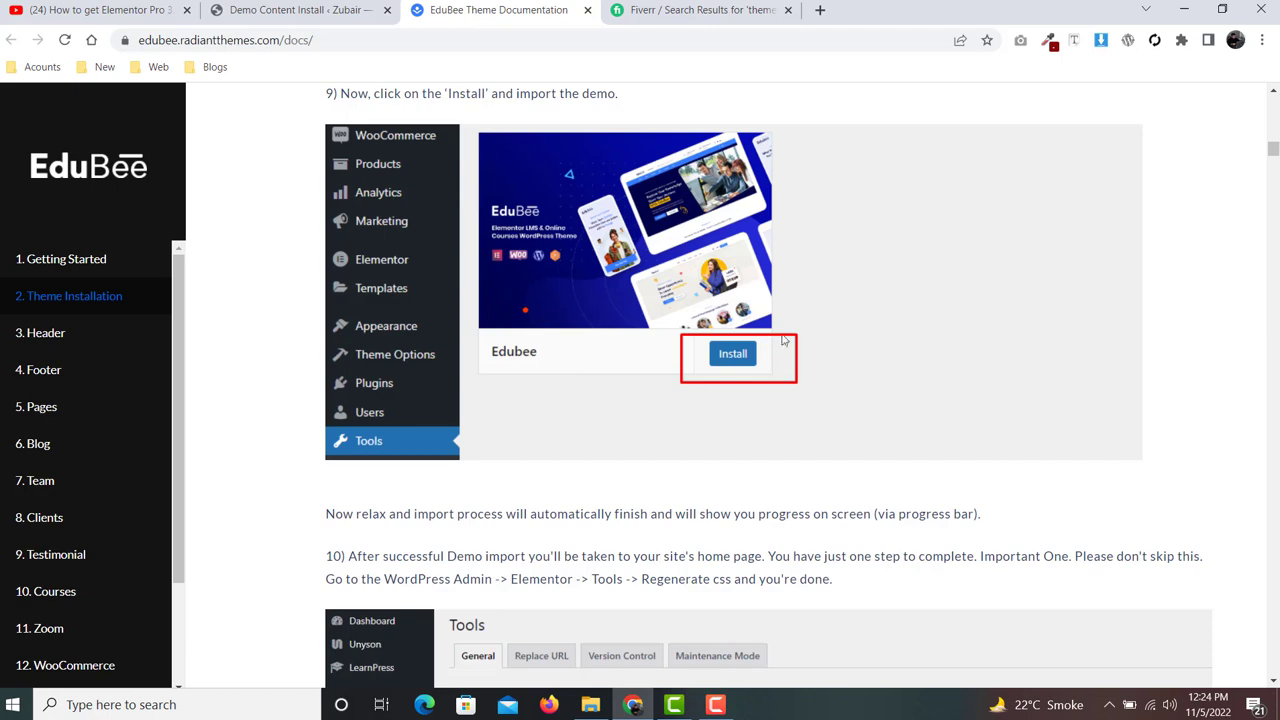
scroll(720, 325, down, 2)
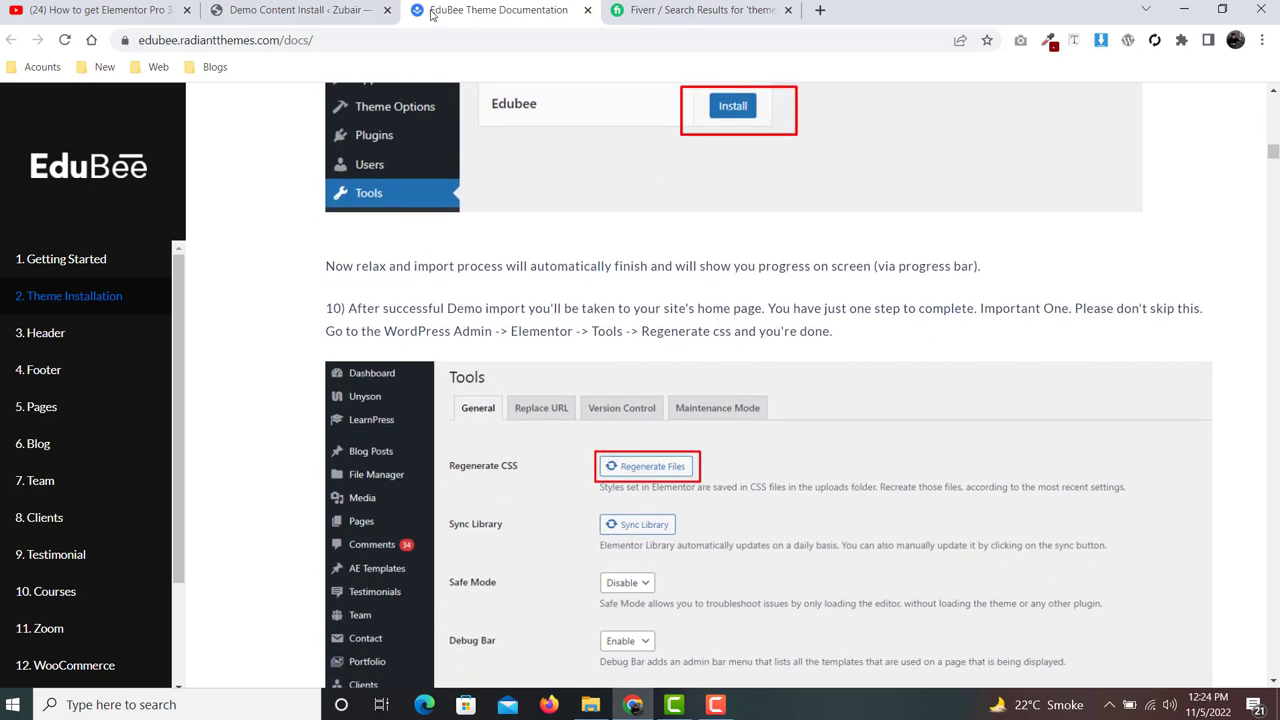
Step: Install the Edubee demo content on the WordPress site and agree to replace the existing site content
click(316, 14)
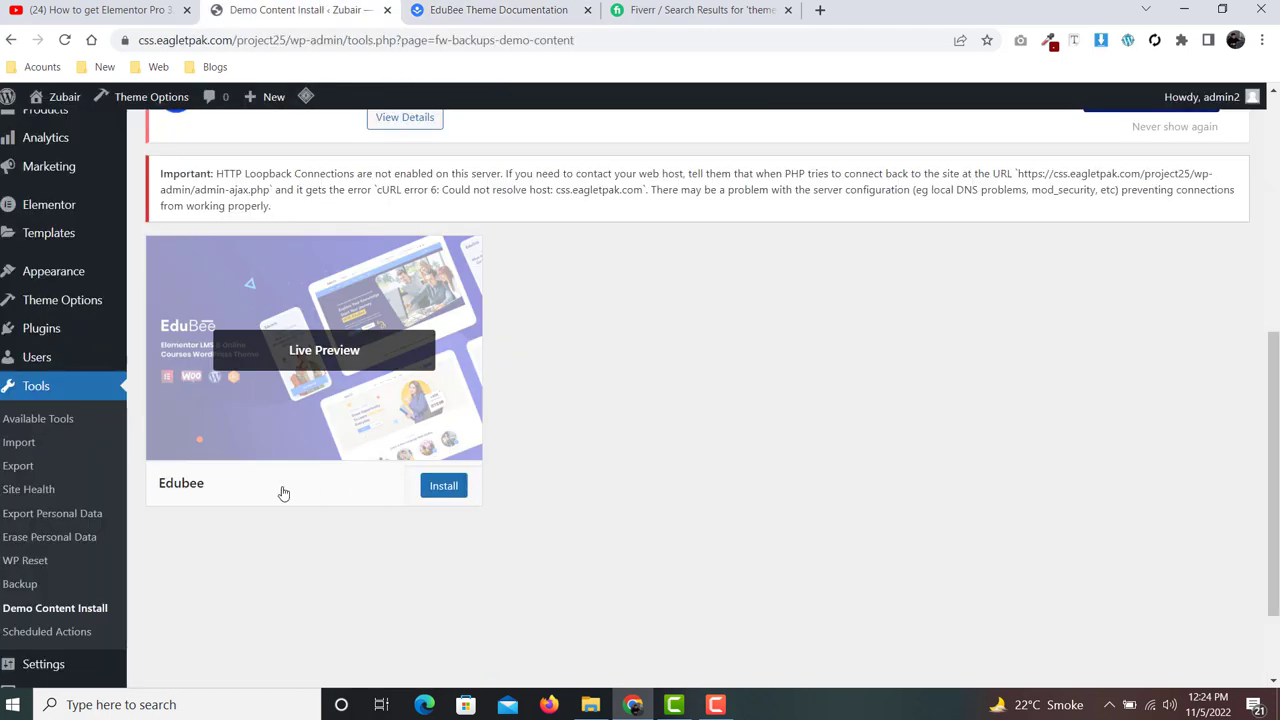
click(443, 487)
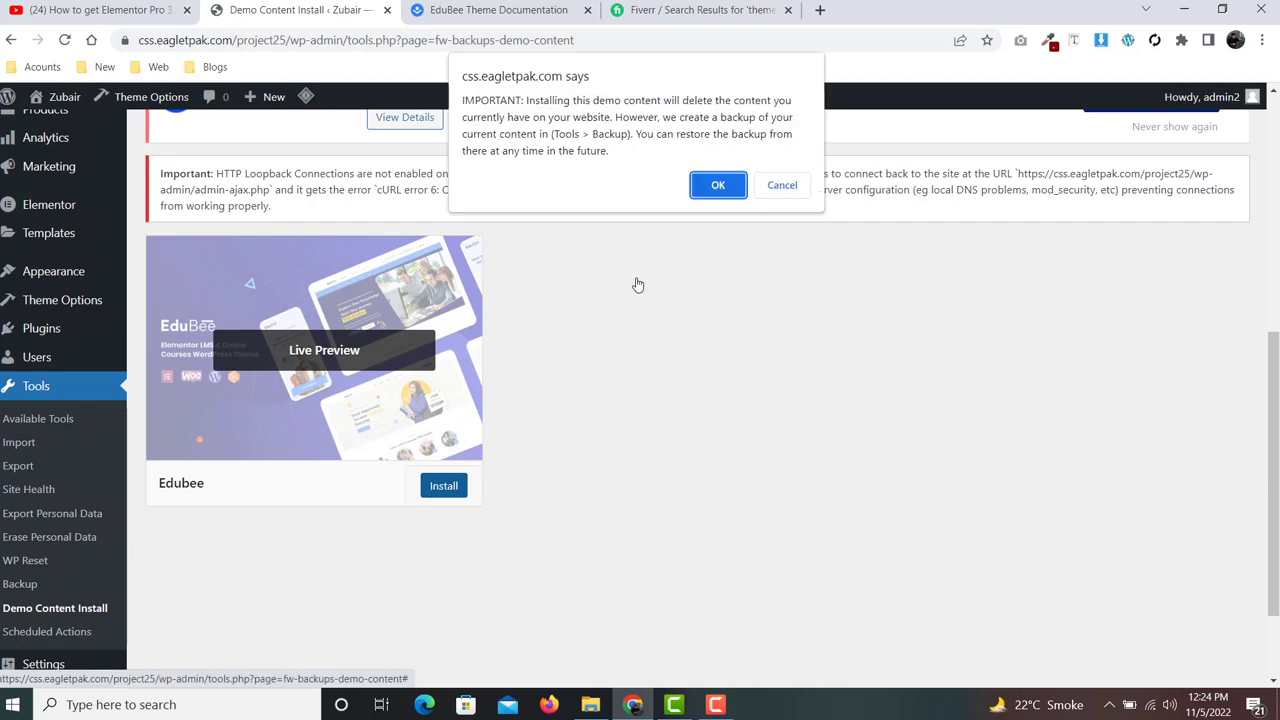
click(718, 186)
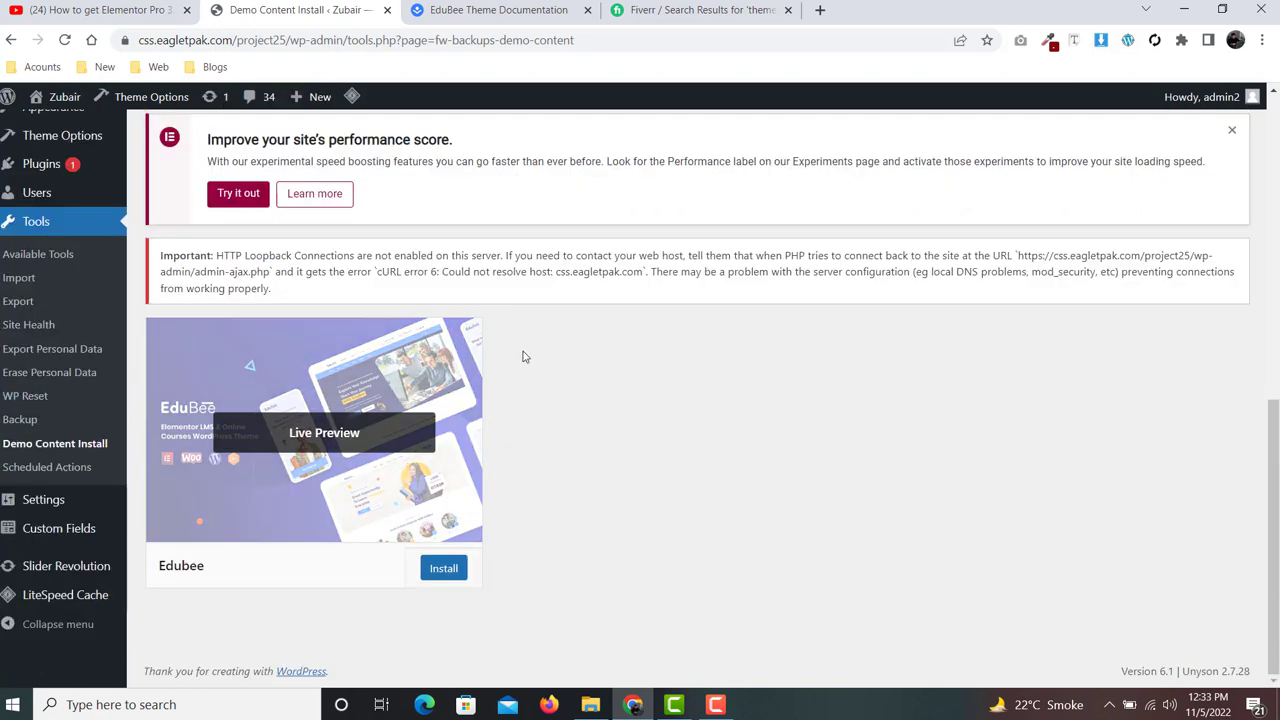
Step: Open the site's front end in a new browser tab from the Demo Content Install page
scroll(575, 338, up, 1)
scroll(575, 338, up, 1)
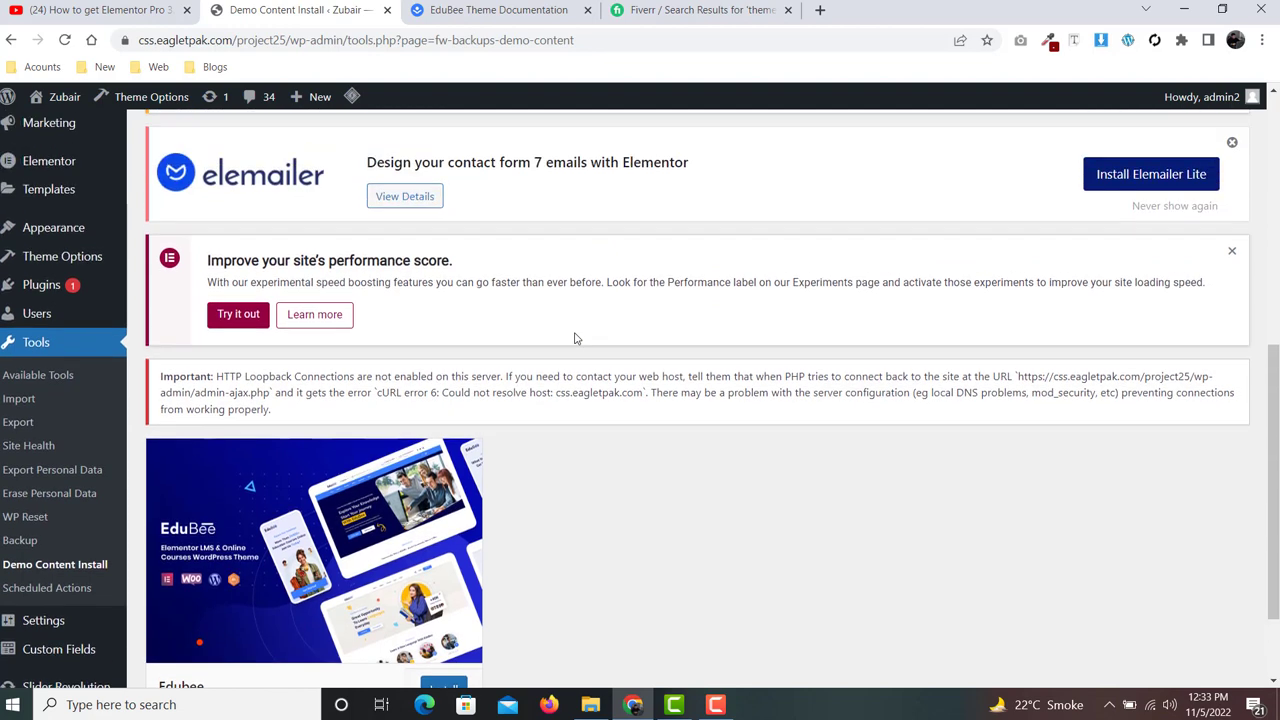
scroll(594, 499, down, 2)
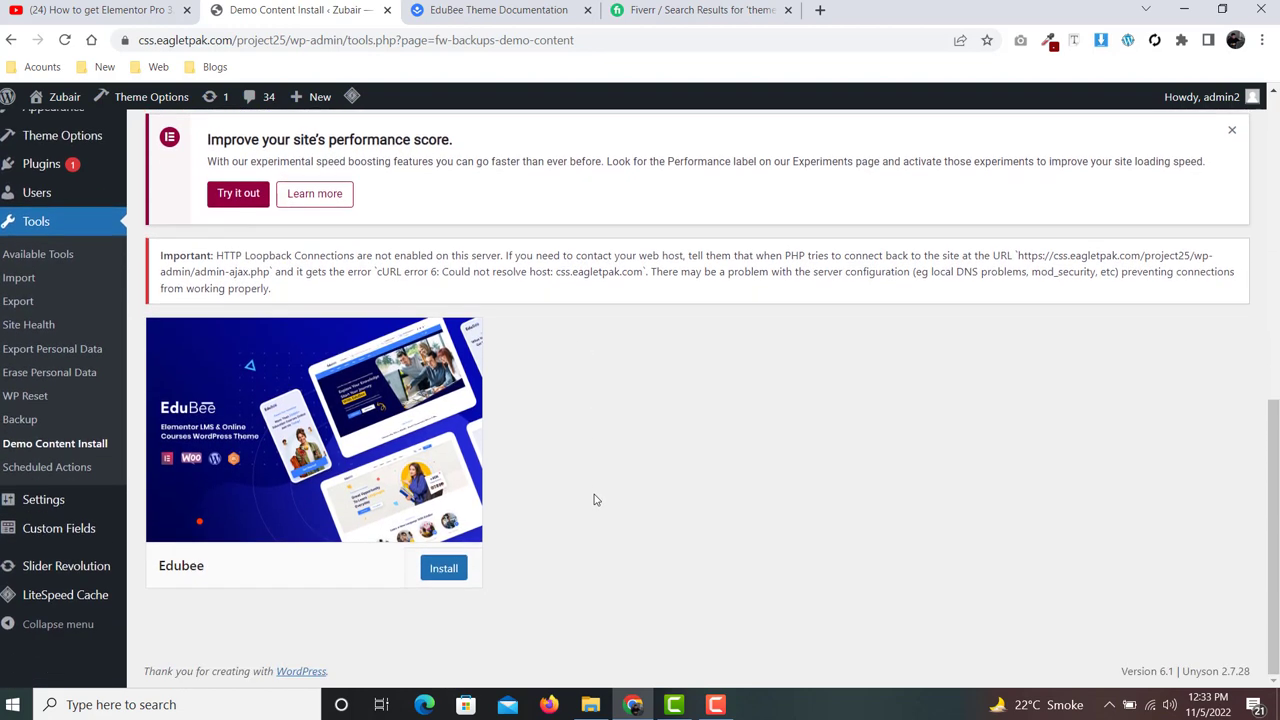
mouse_move(270, 406)
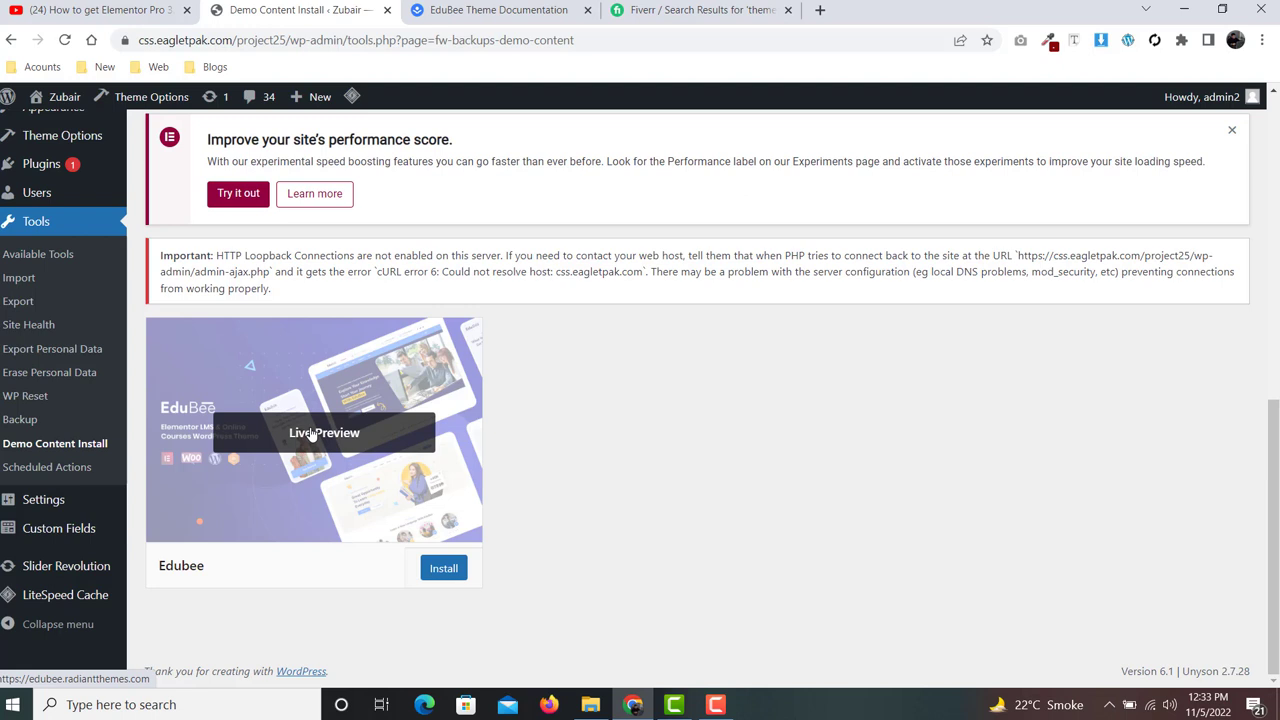
mouse_move(64, 97)
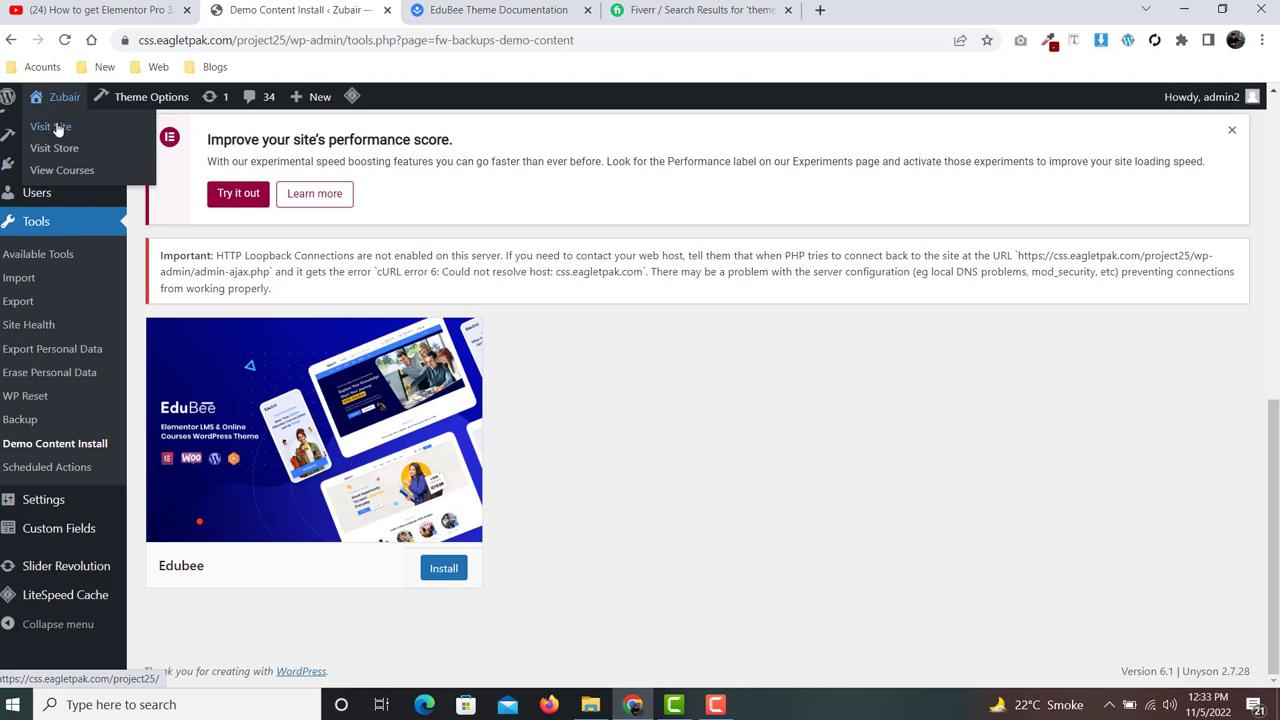
right_click(57, 128)
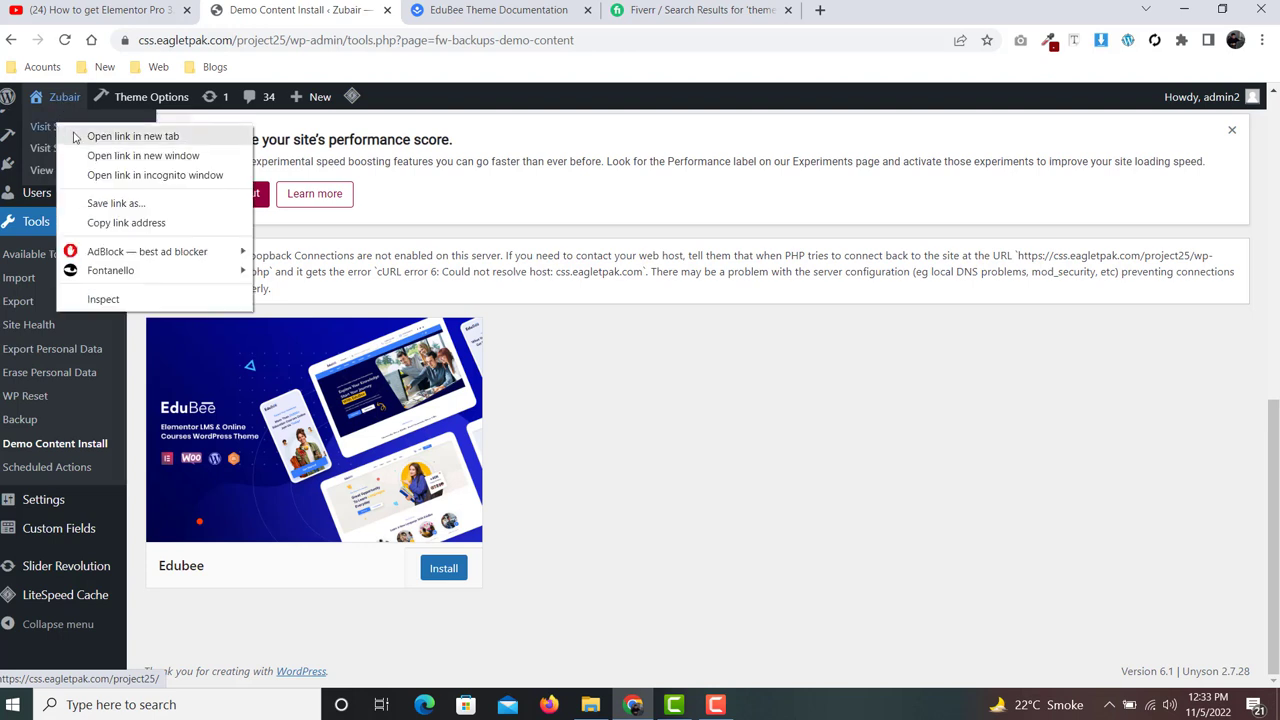
click(75, 136)
click(514, 6)
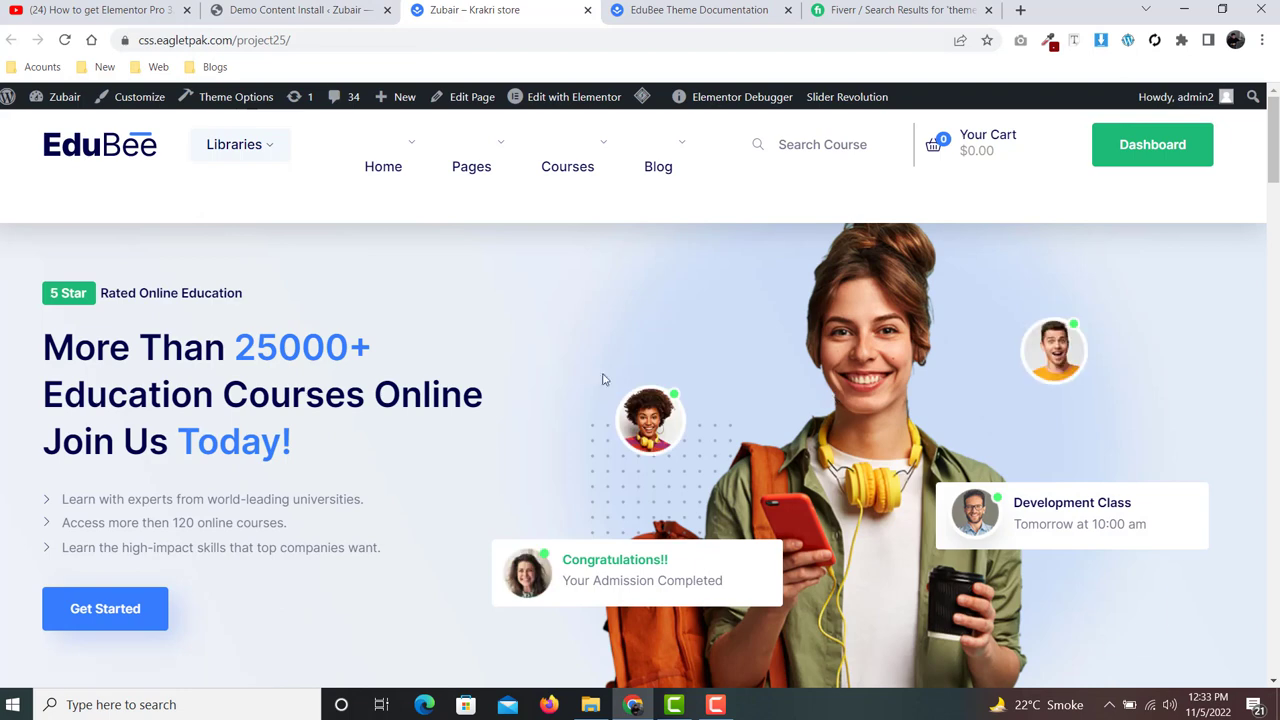
Step: Examine the imported EduBee homepage from the hero section through the courses and categories down to the footer
scroll(532, 374, down, 2)
scroll(532, 374, down, 5)
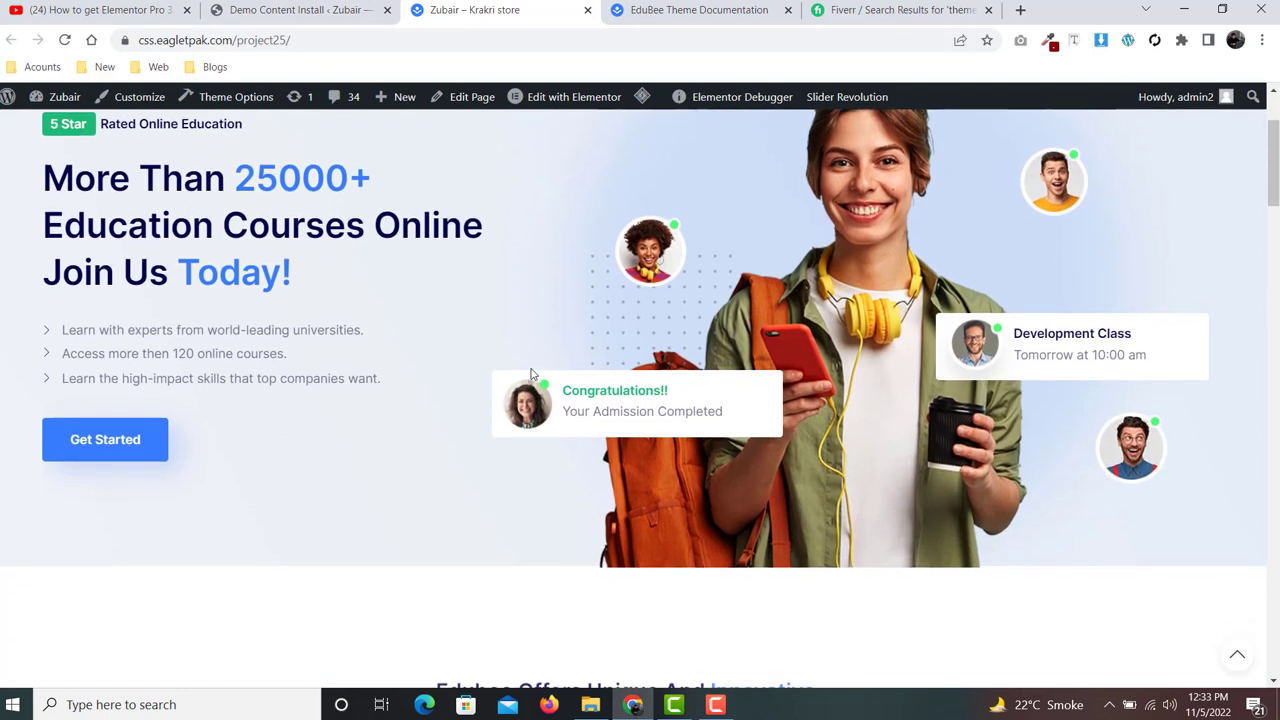
scroll(531, 372, down, 6)
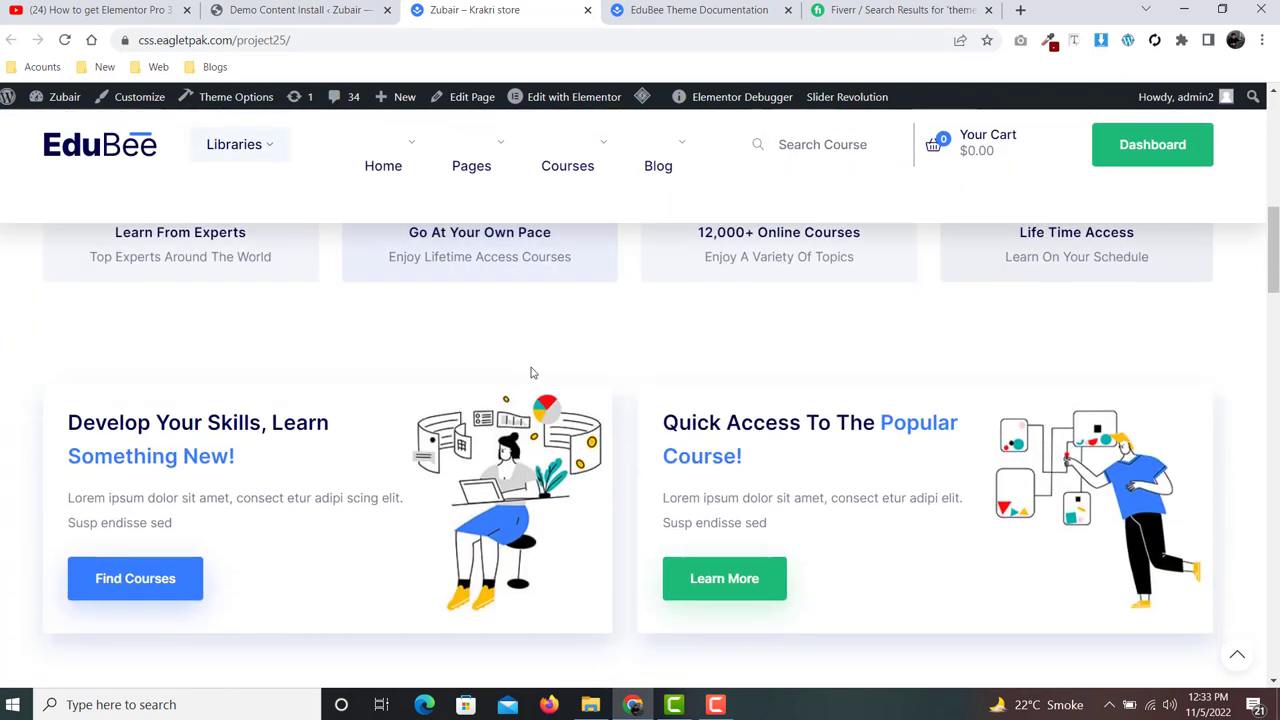
scroll(531, 372, down, 7)
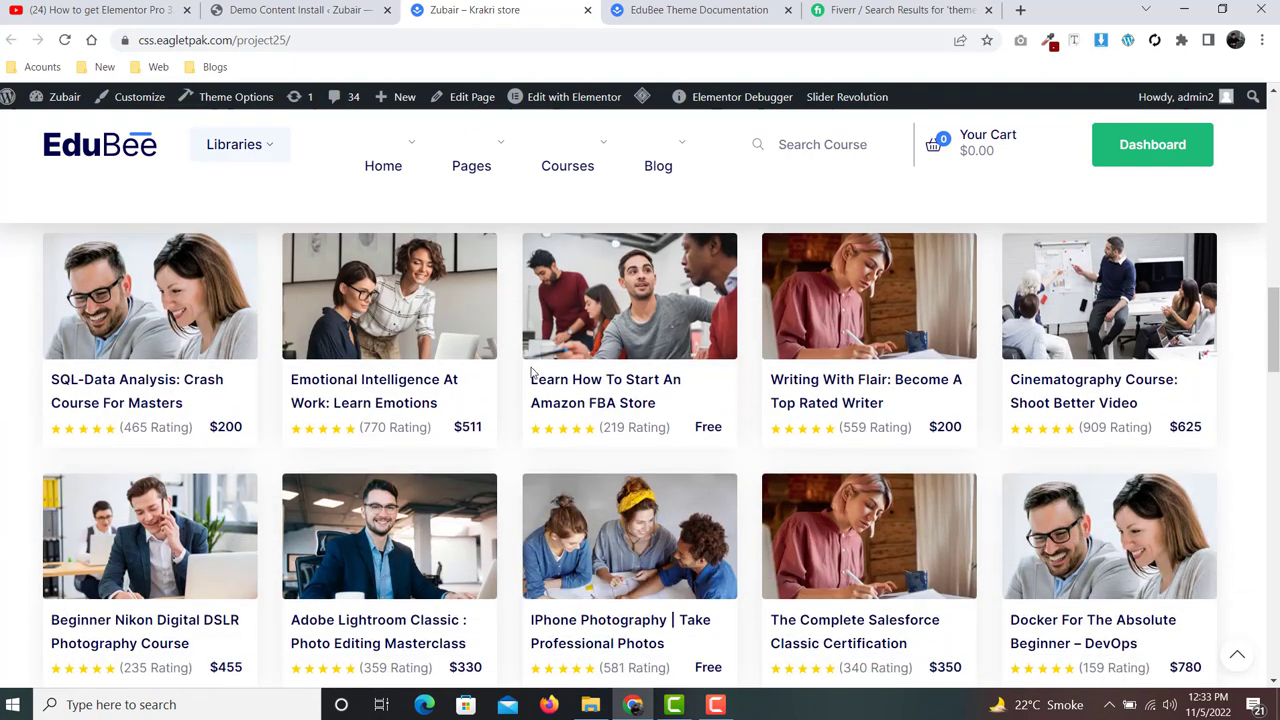
scroll(531, 370, down, 5)
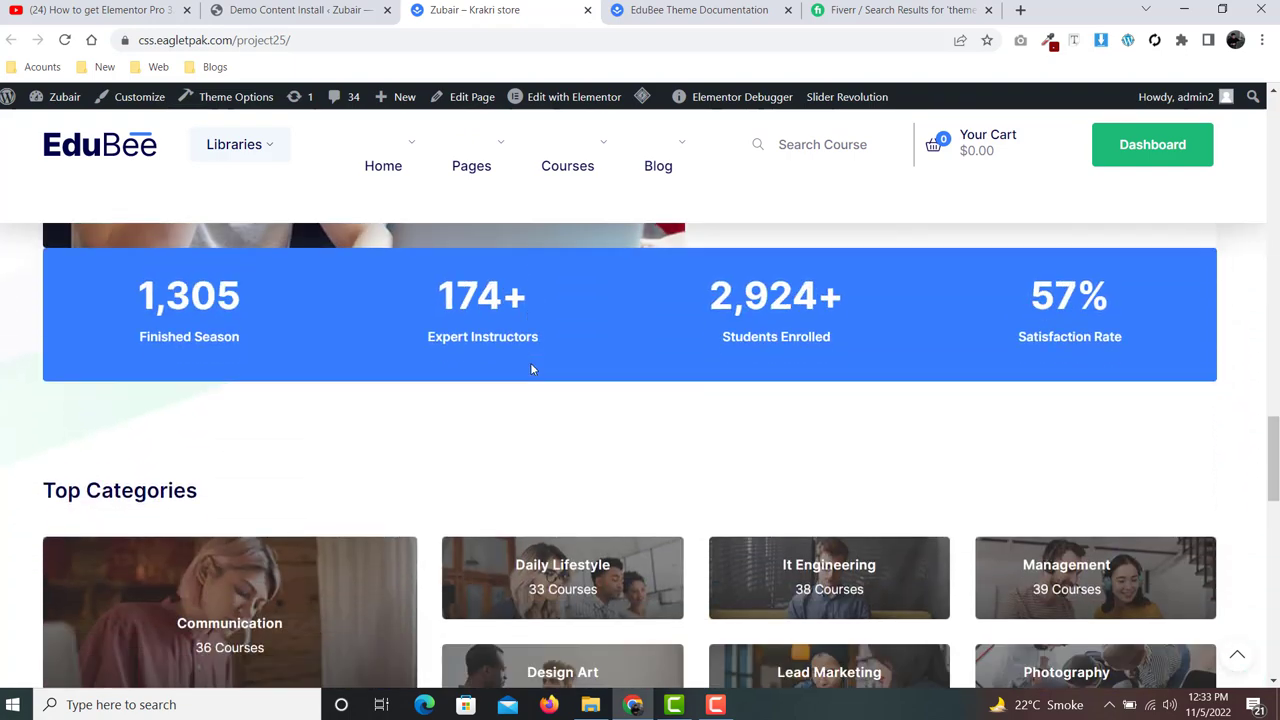
scroll(531, 370, down, 1)
scroll(531, 370, down, 10)
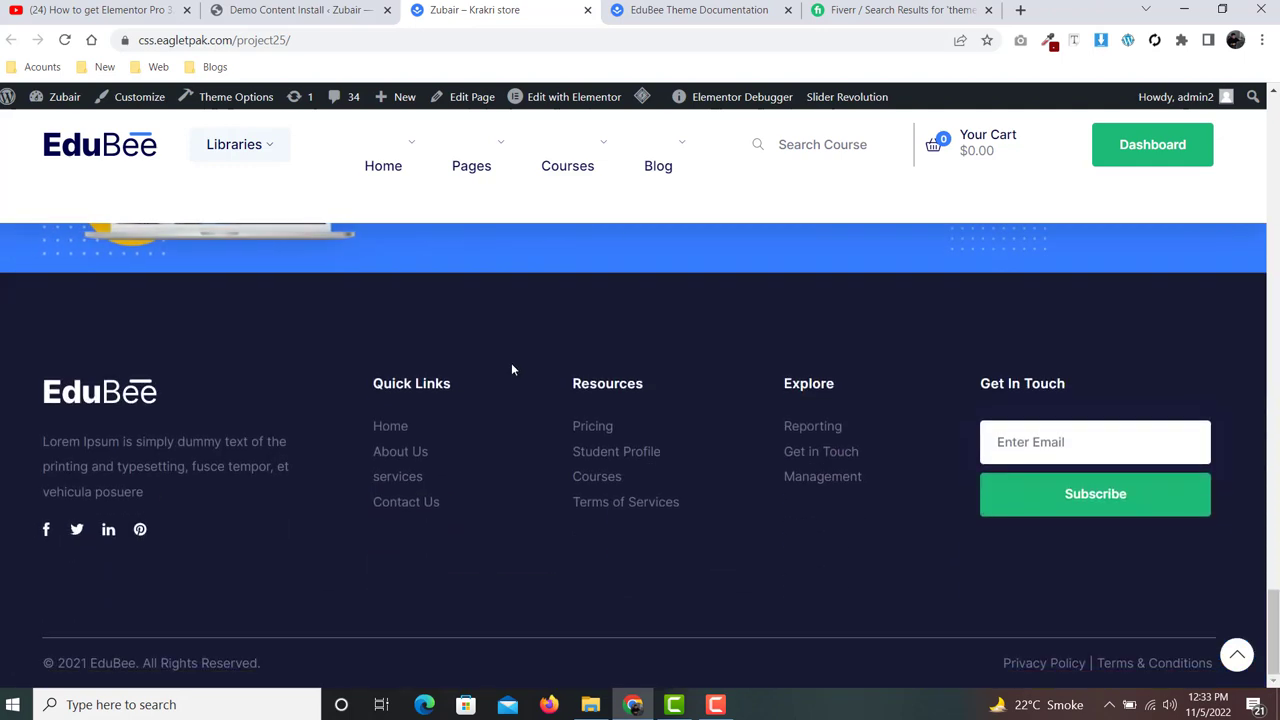
drag(40, 400, 247, 379)
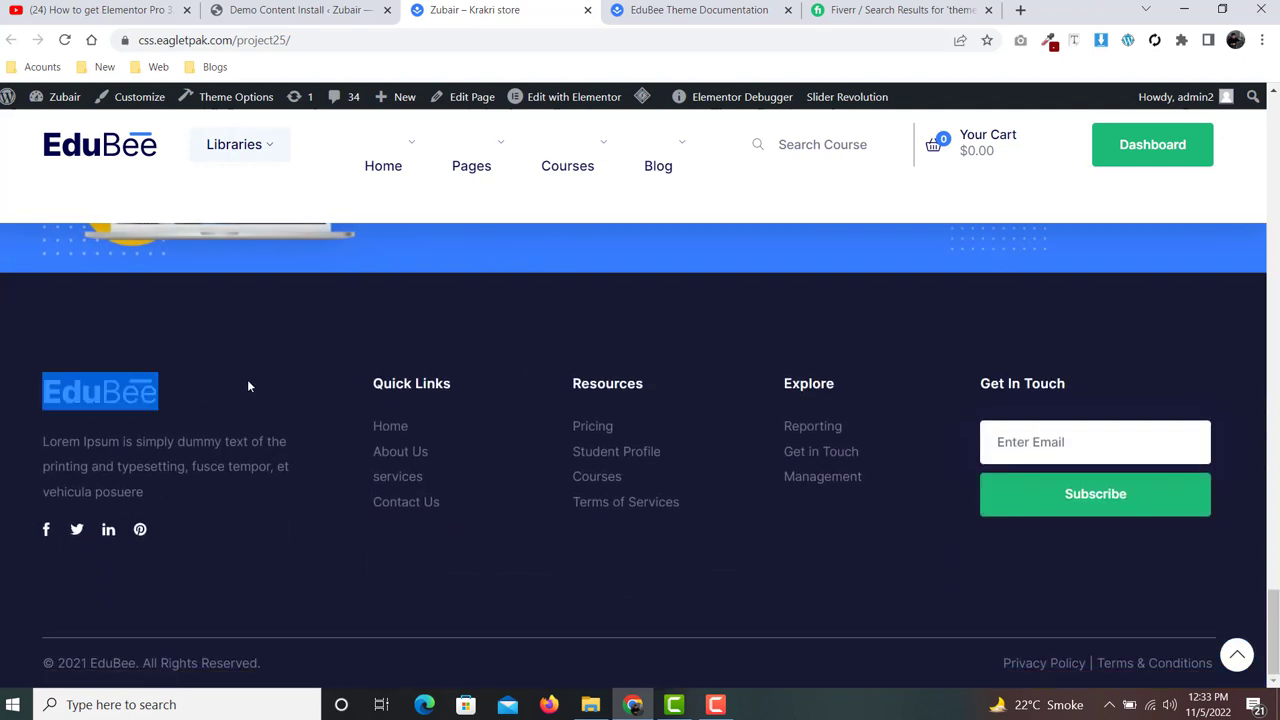
click(549, 352)
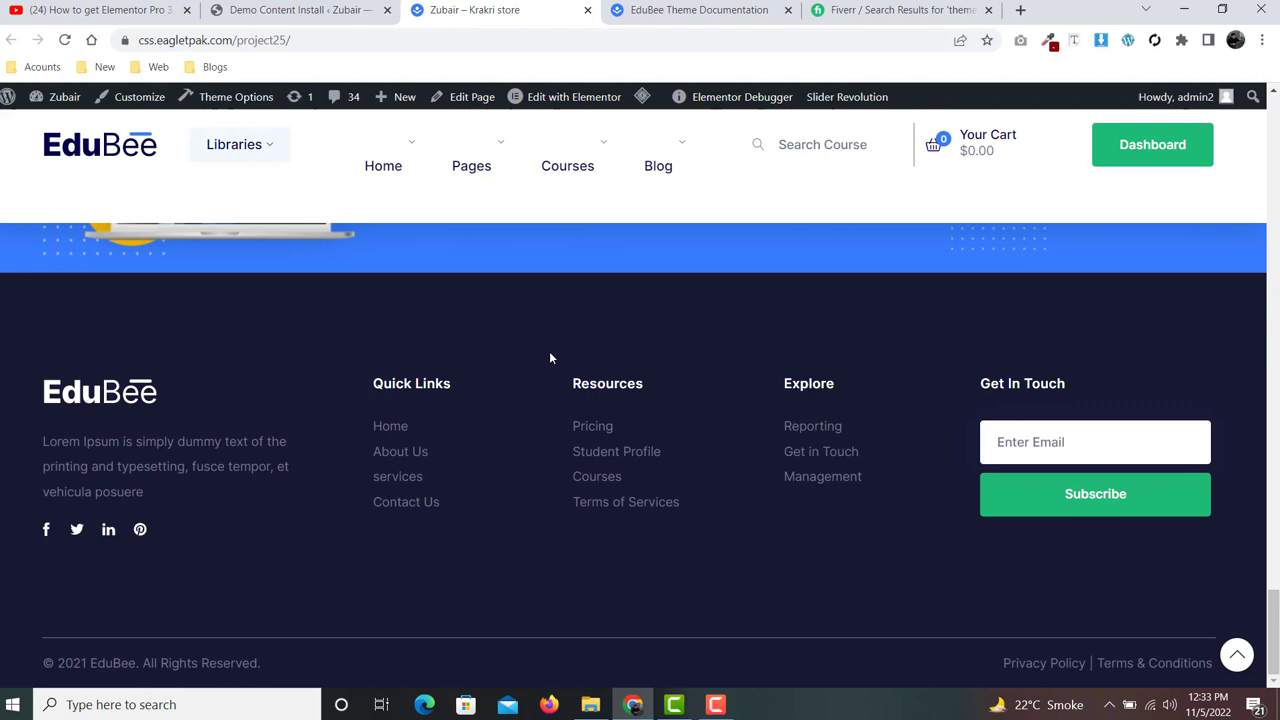
Step: Check the ratings and starting prices of the theme installation gigs in the Fiverr search results
click(900, 10)
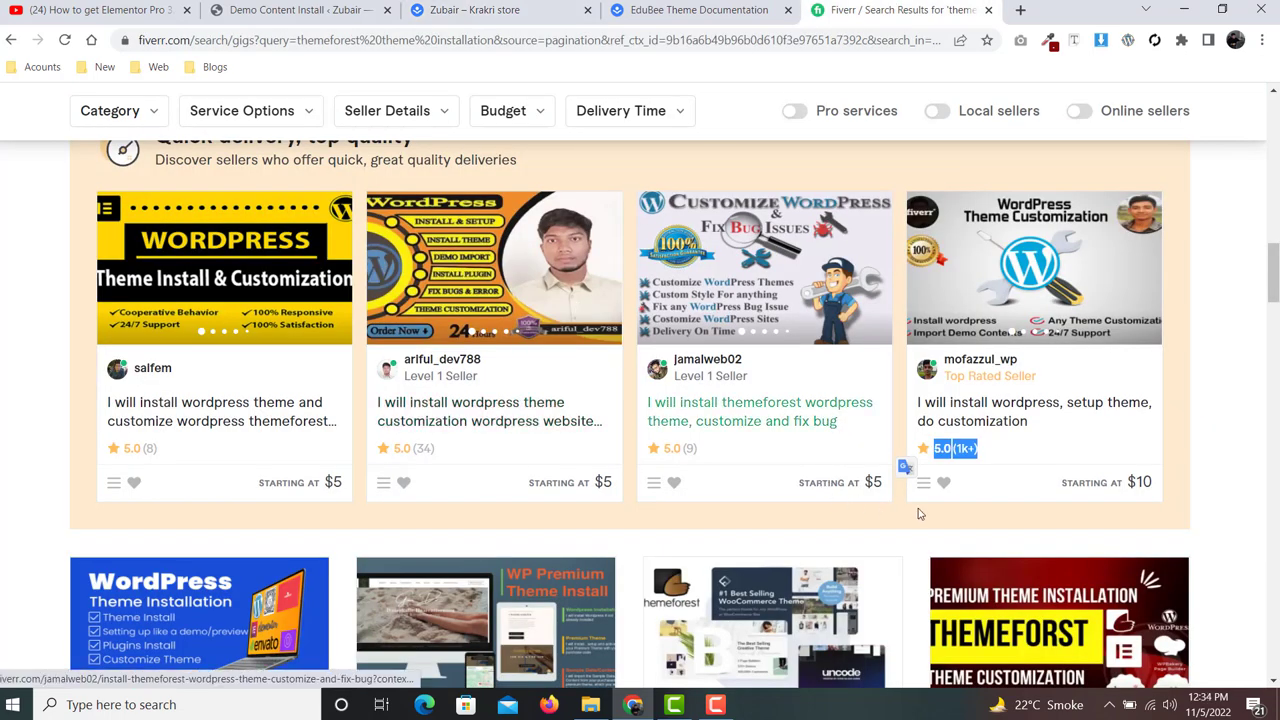
click(968, 525)
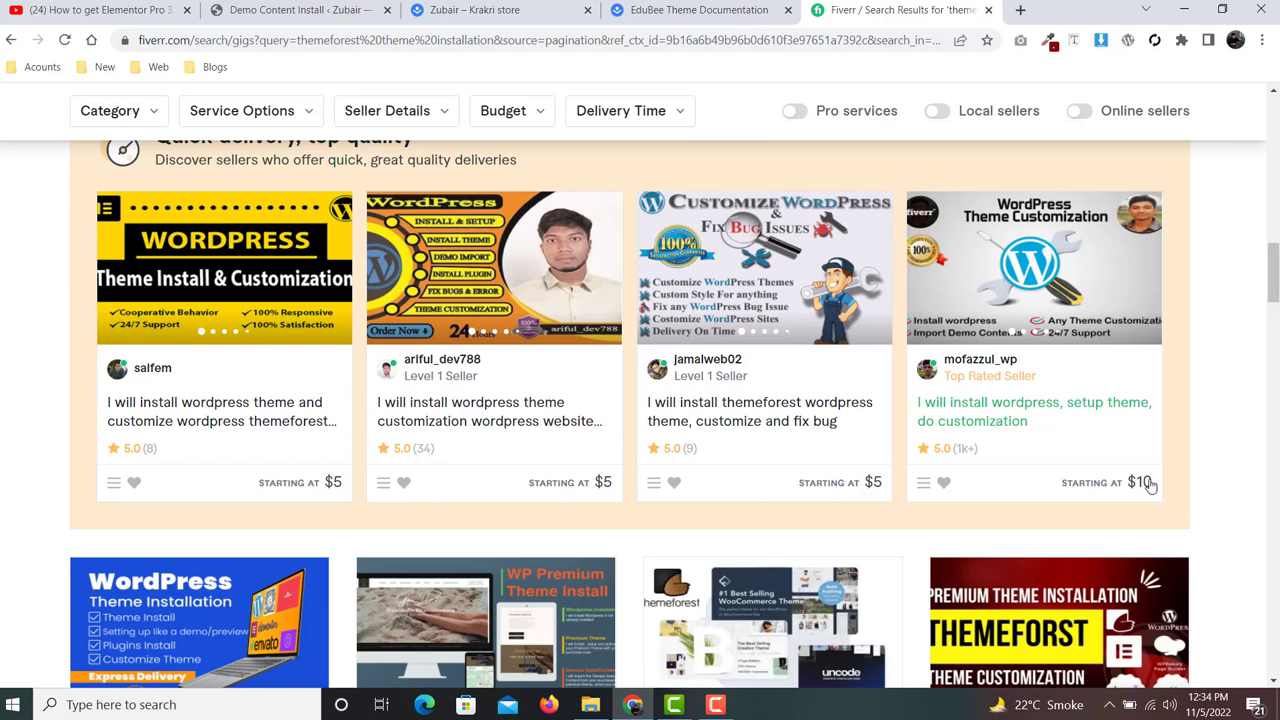
drag(1155, 483, 1121, 483)
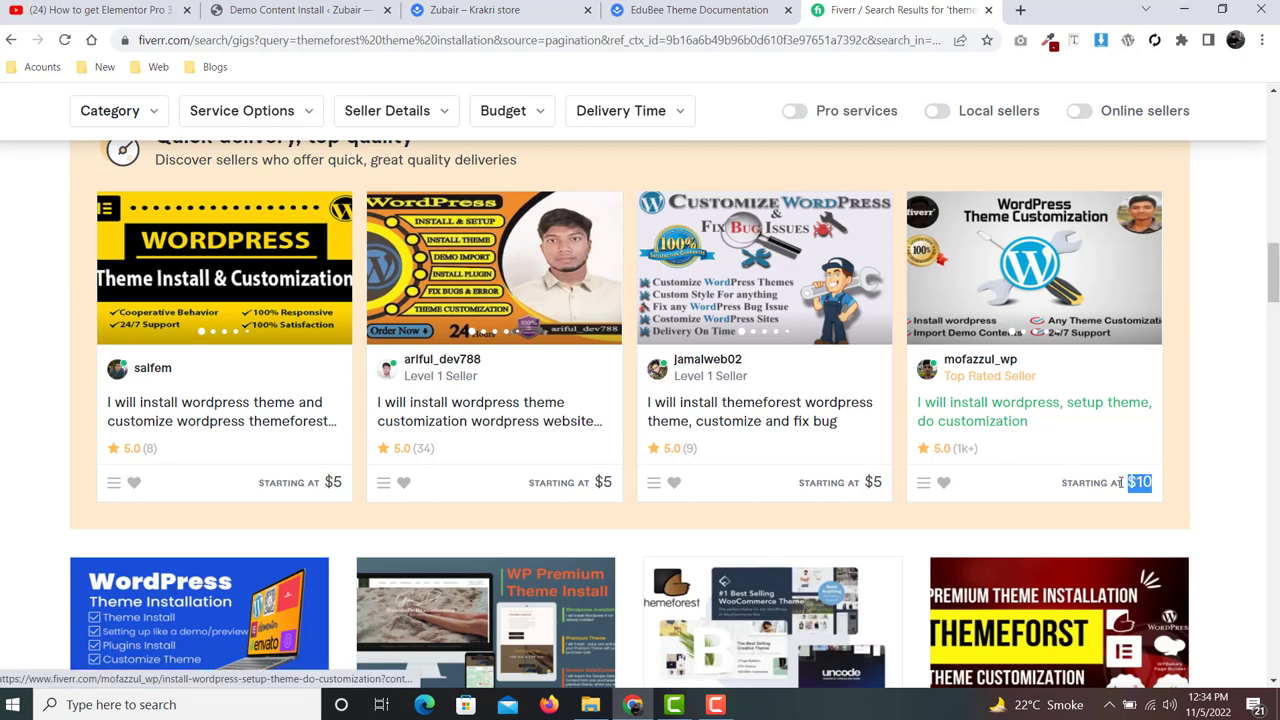
click(1060, 514)
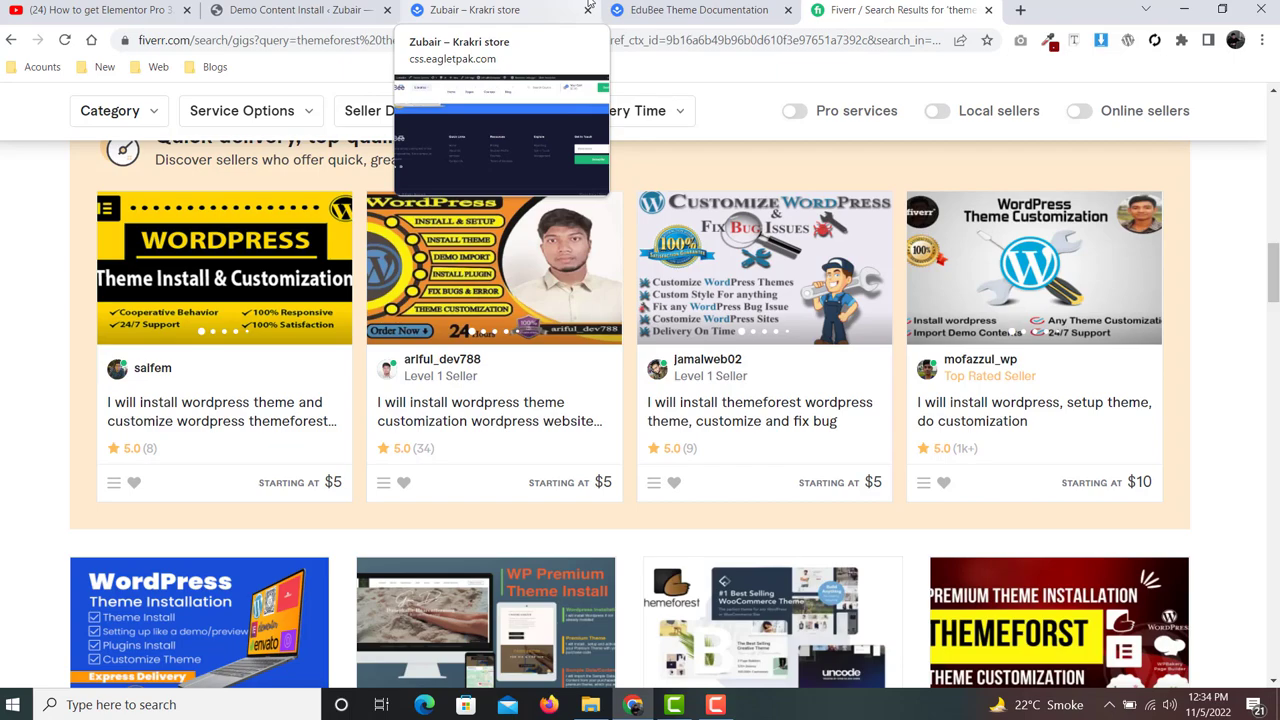
Step: Review the imported homepage again from footer to header and return to the start of the Demo Content Install page
click(585, 8)
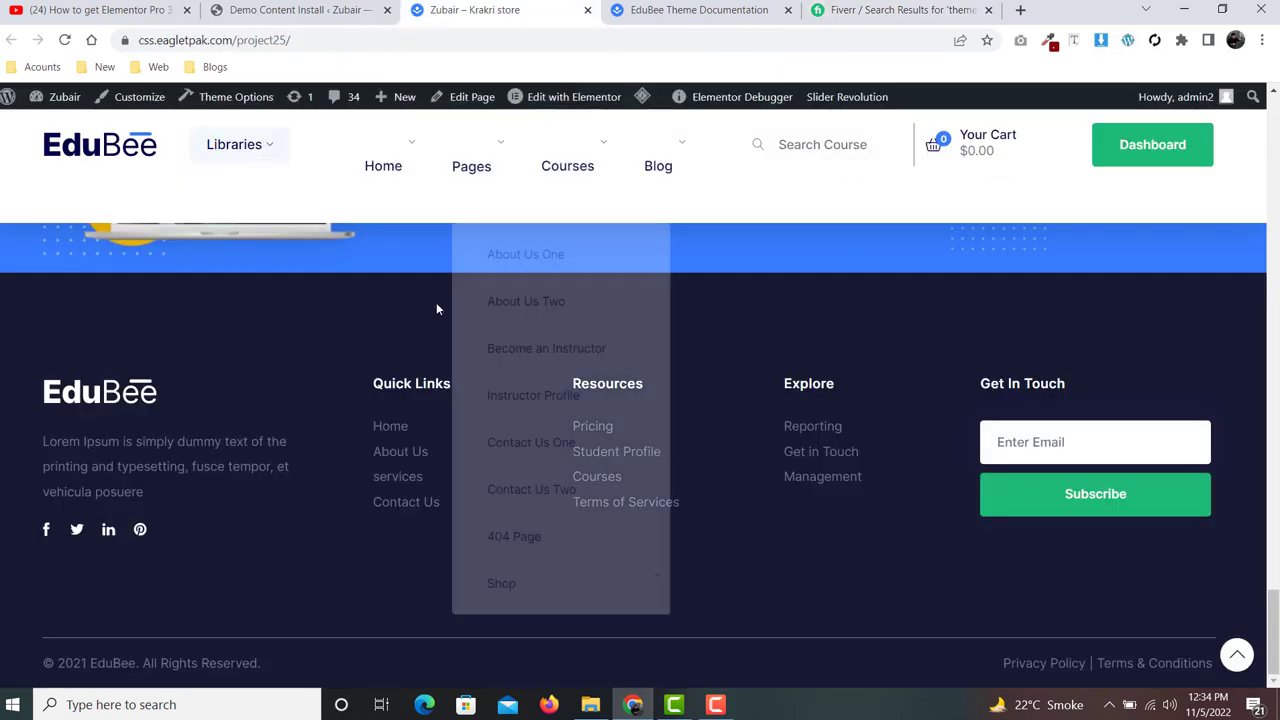
scroll(435, 314, up, 15)
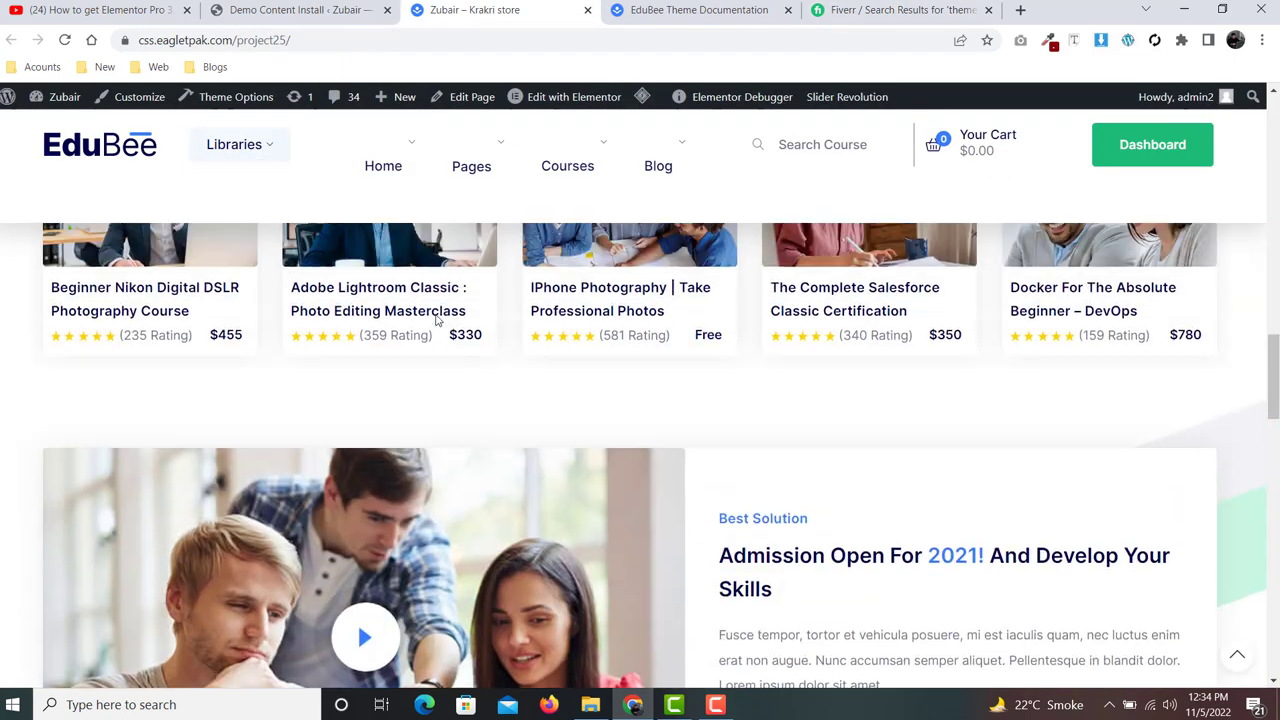
scroll(435, 320, up, 5)
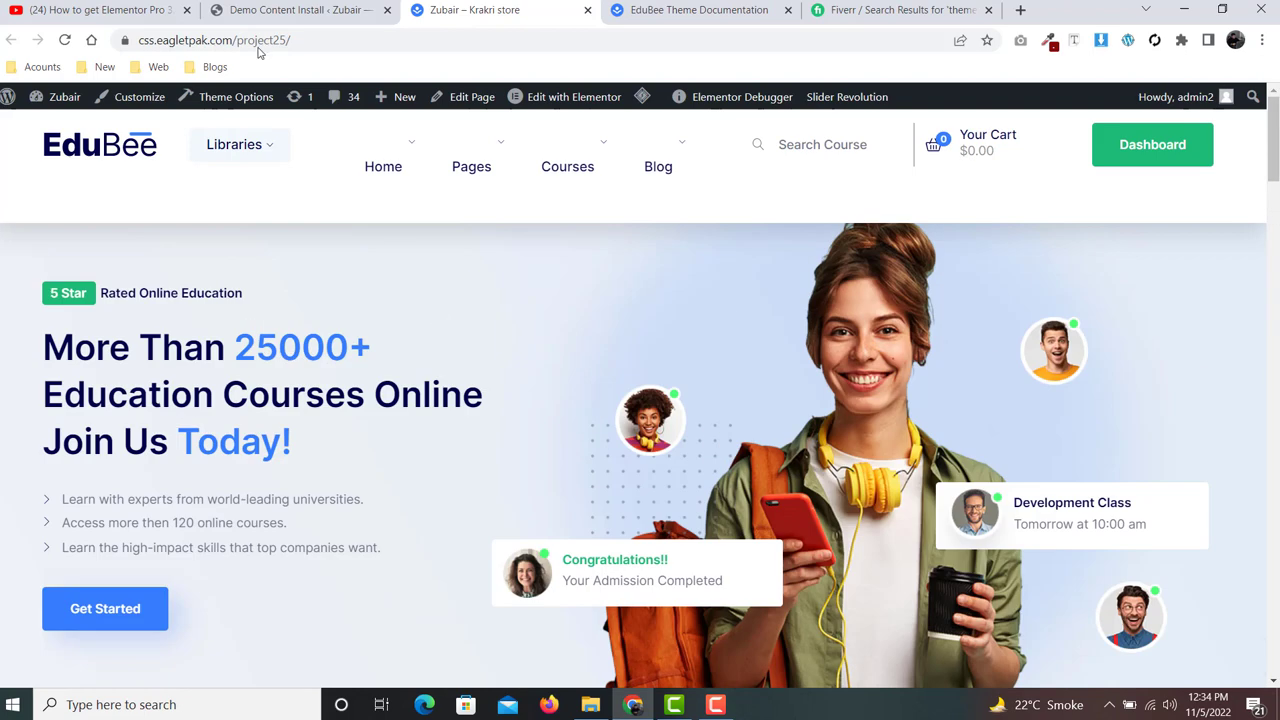
click(216, 8)
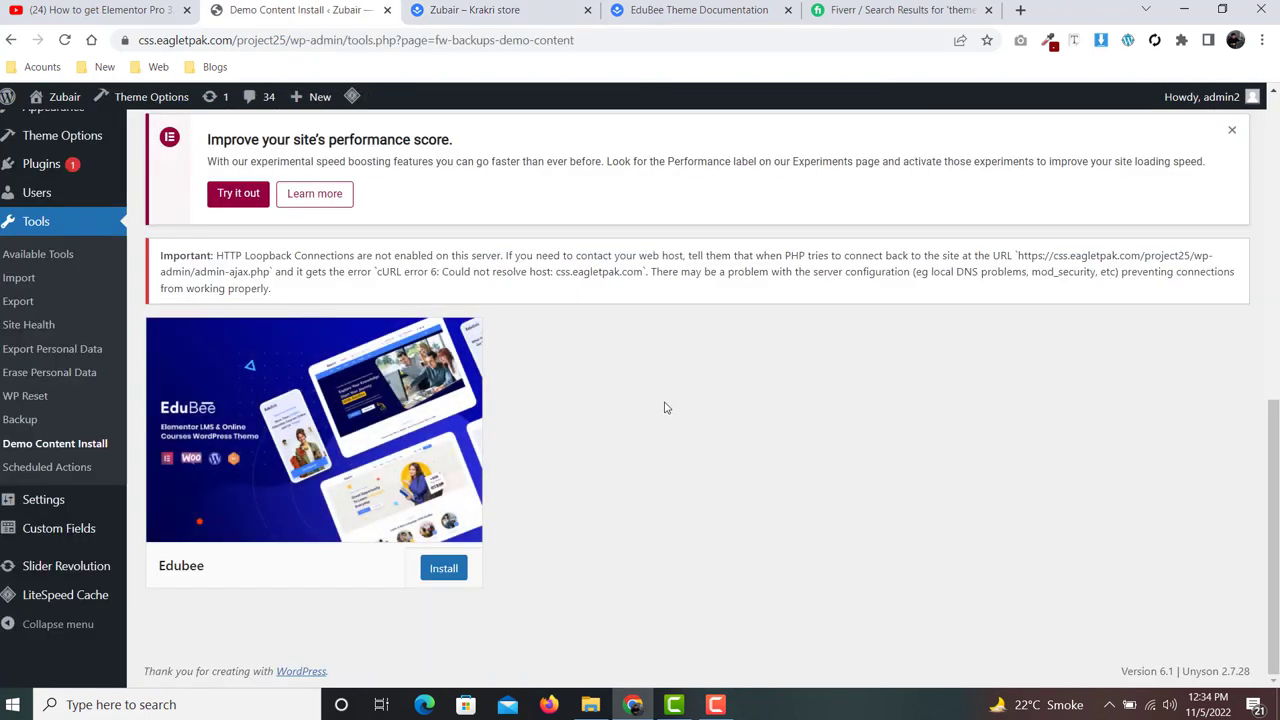
scroll(663, 406, up, 10)
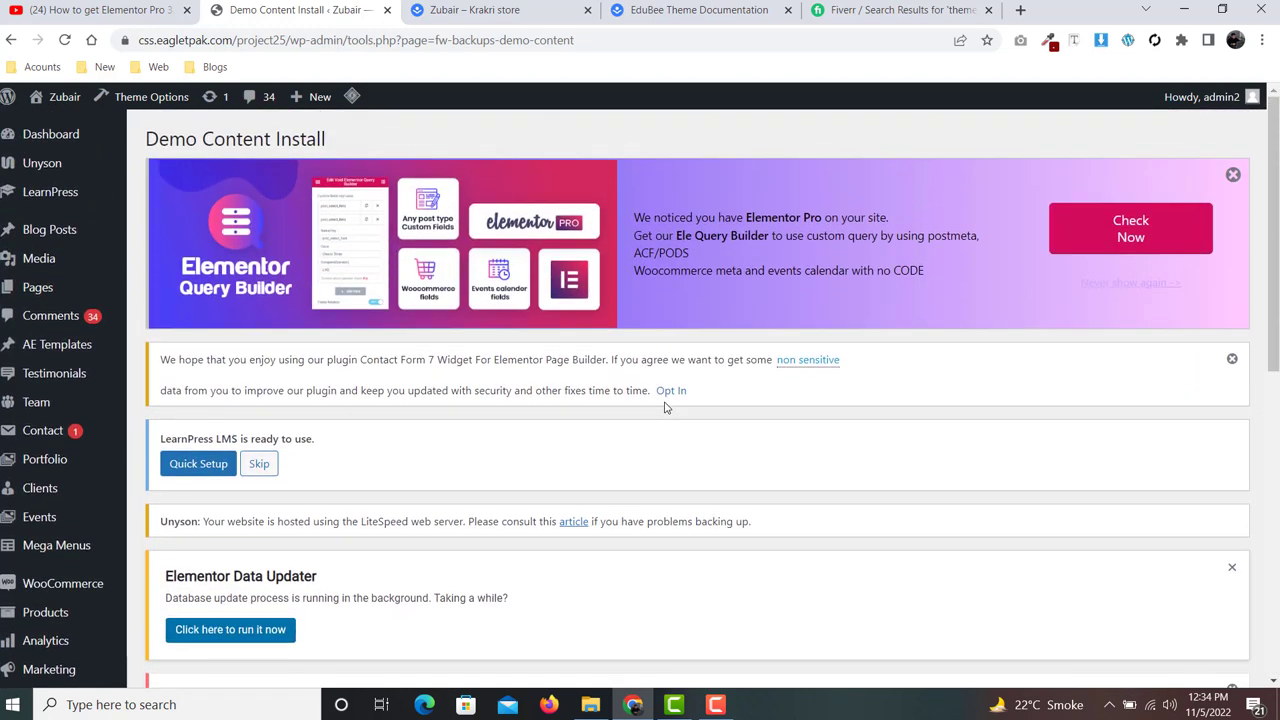